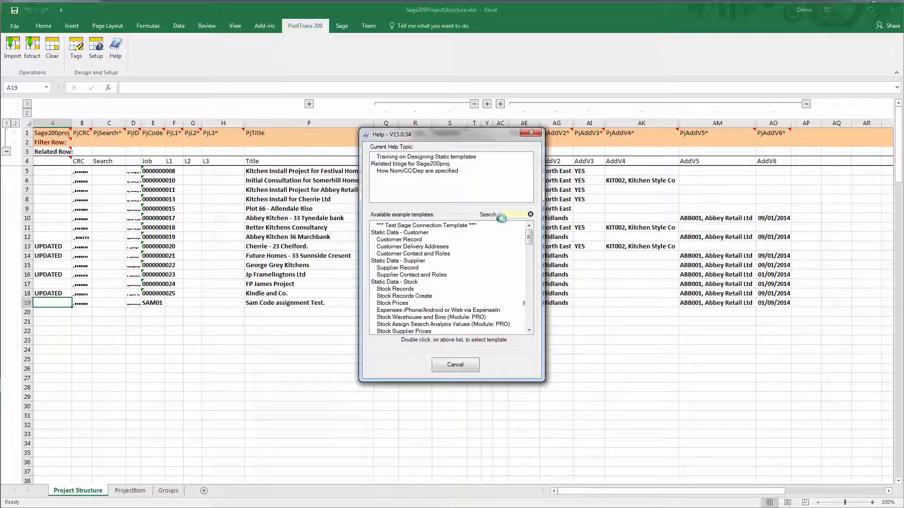
- Search the available example templates in the PostTrans help for "proj"
type("pro")
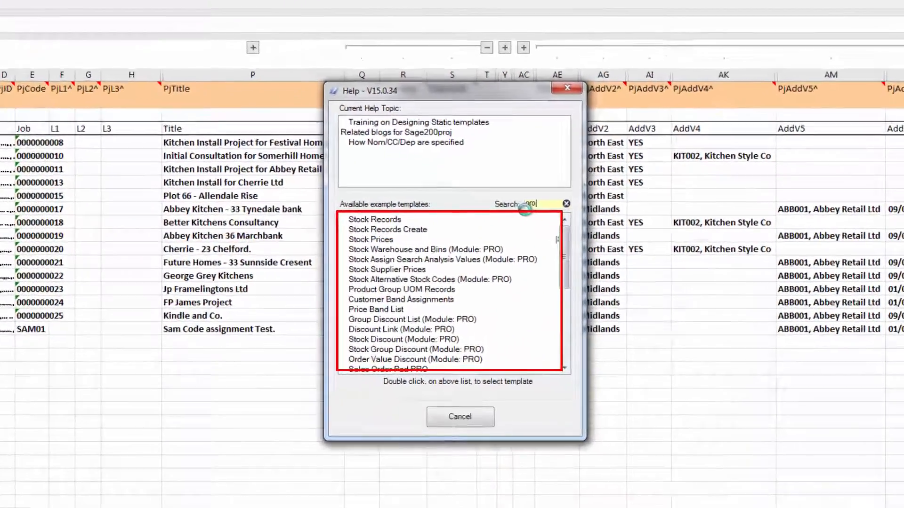
type("j")
left_click(448, 301)
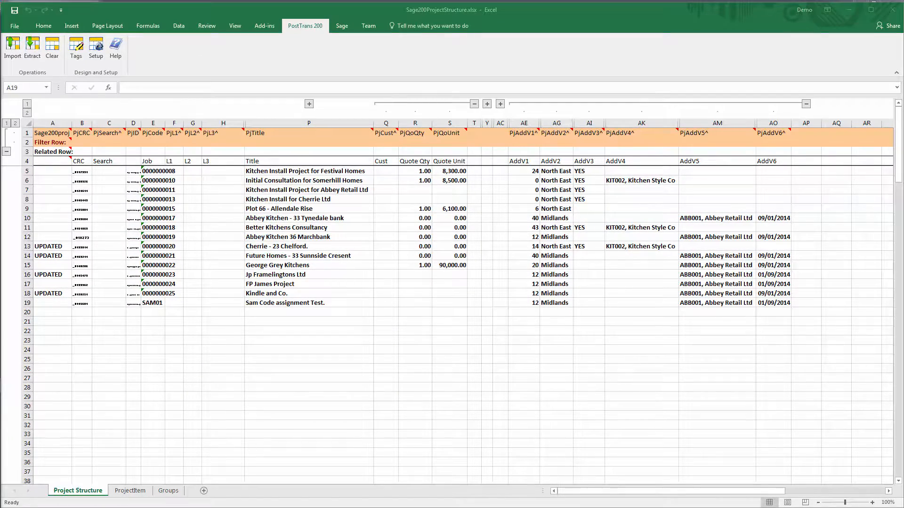
- Close the Sage200ProjectStructure.xlsx workbook without saving its changes
left_click(892, 10)
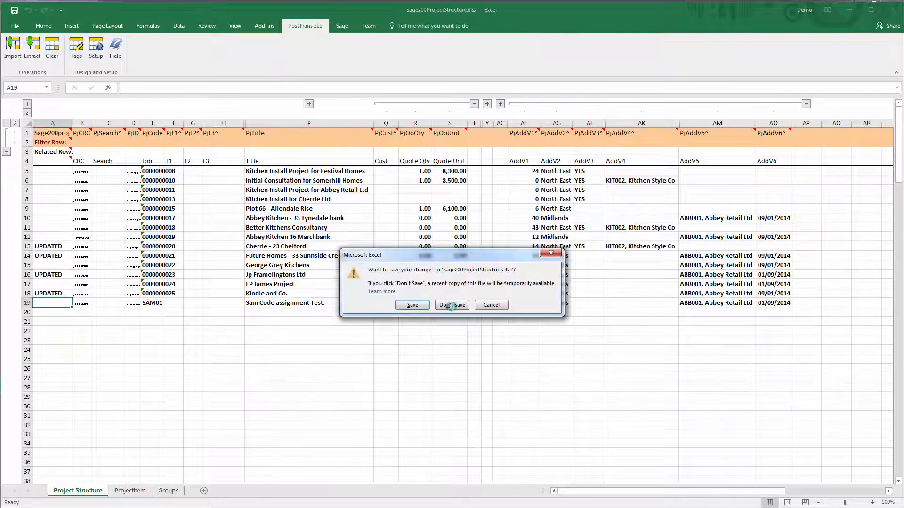
left_click(451, 305)
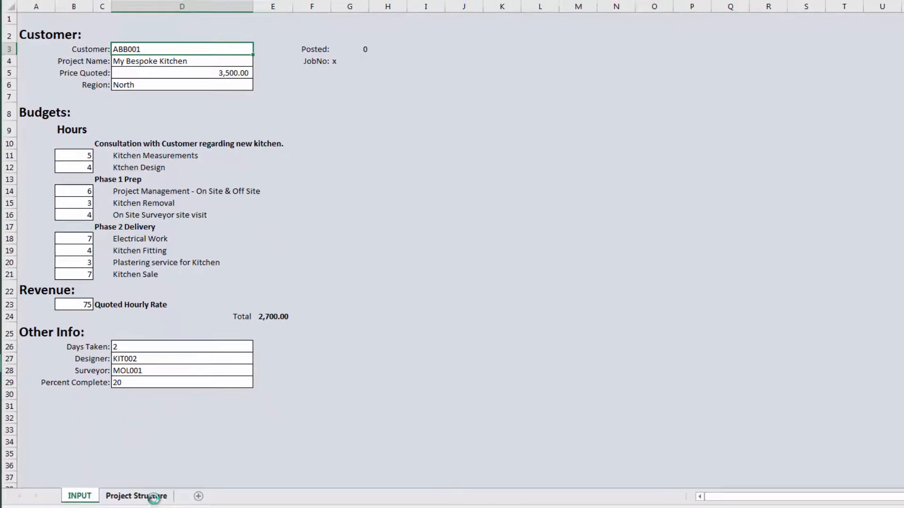
- Compare the INPUT sheet's customer and budget form with the layout of the Project Structure sheet
left_click(154, 497)
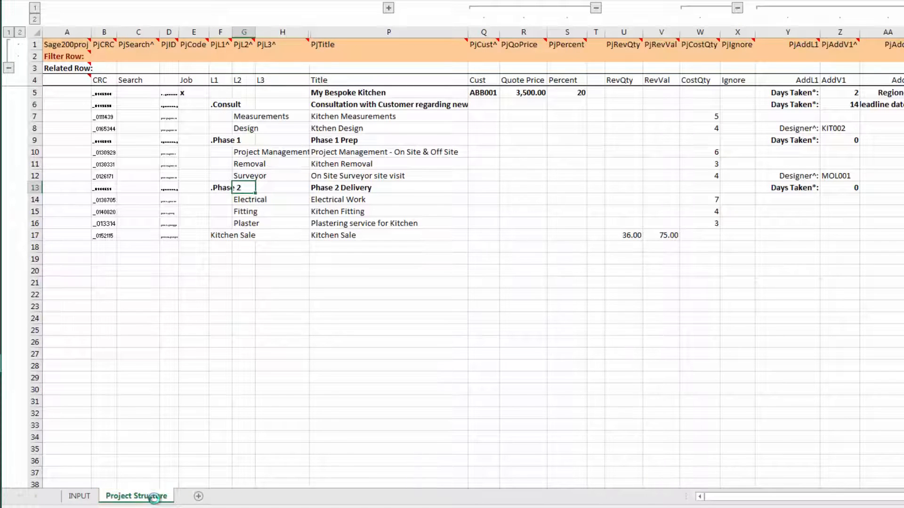
left_click(84, 497)
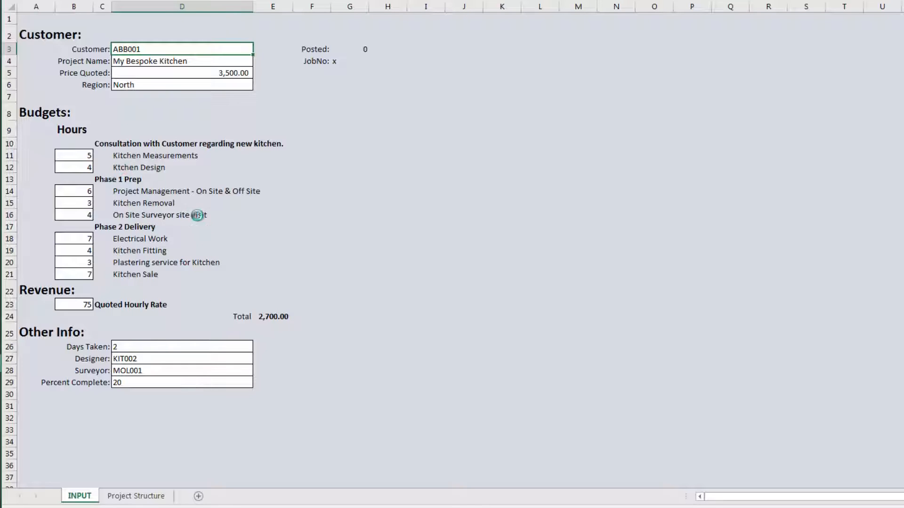
left_click(136, 496)
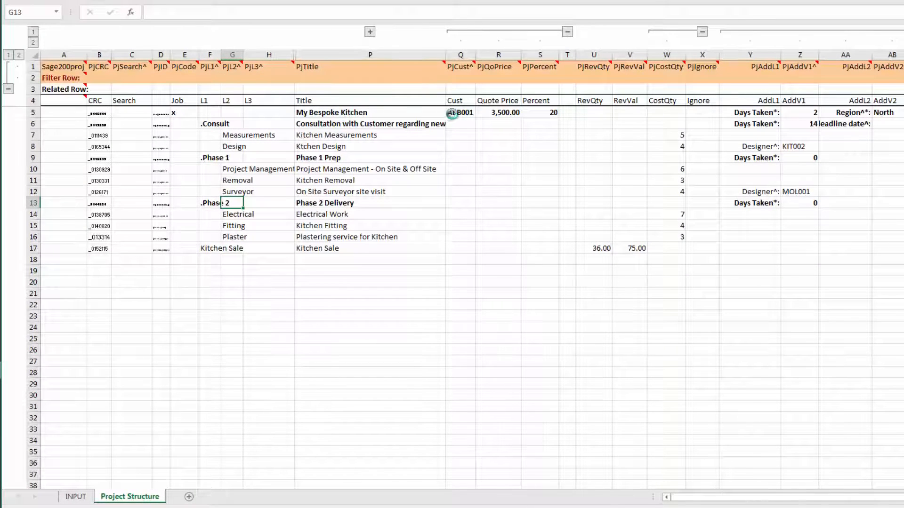
- Examine how the Cust, Quote Price, Percent and Region cells in the Project Structure's project row link to the INPUT sheet
left_click(454, 113)
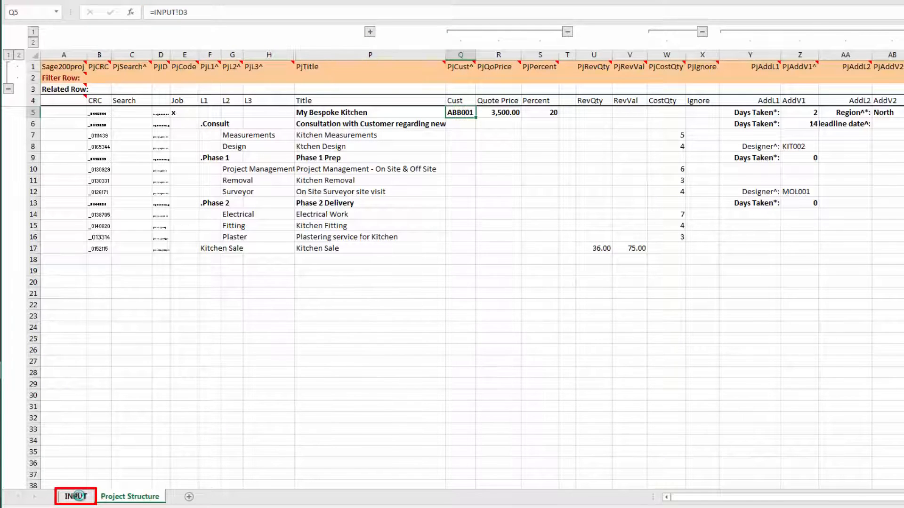
left_click(76, 496)
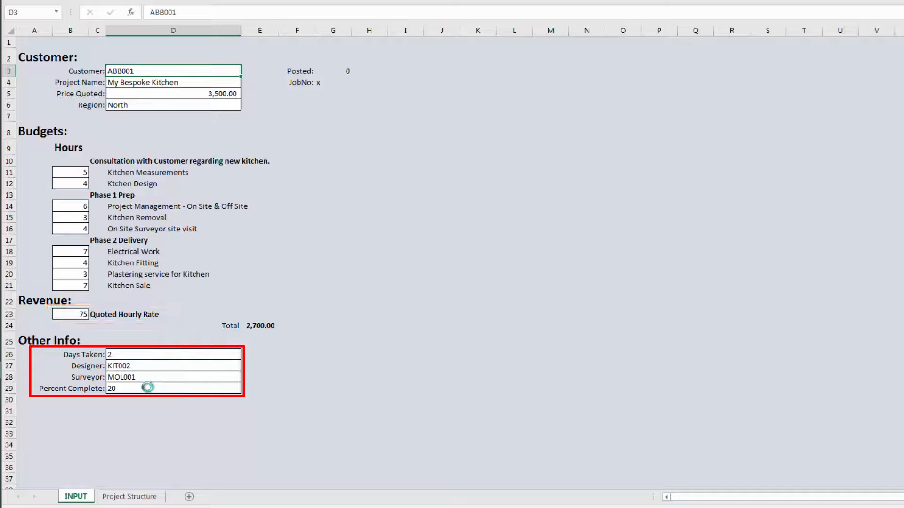
left_click(111, 498)
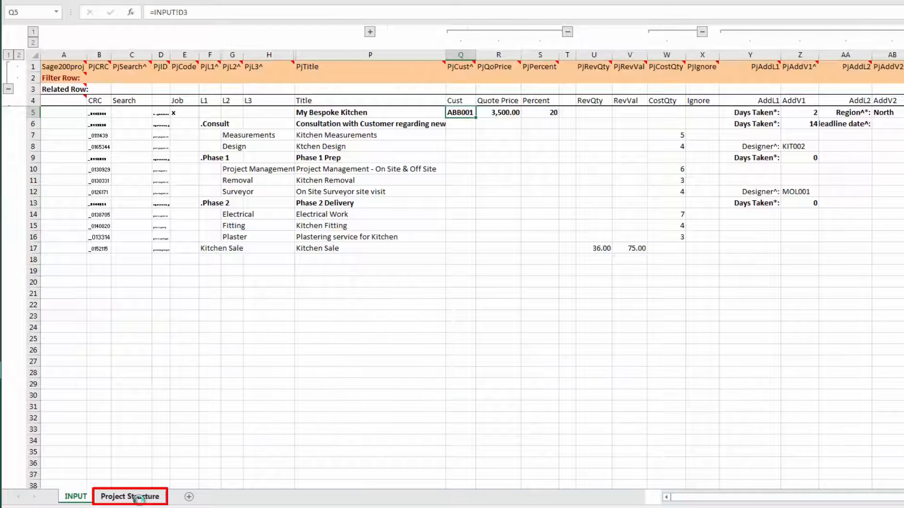
left_click(500, 113)
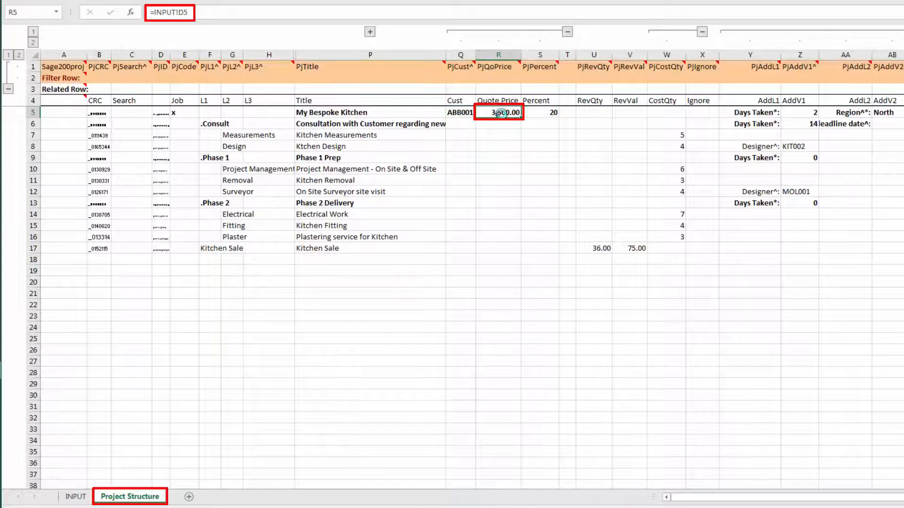
left_click(546, 112)
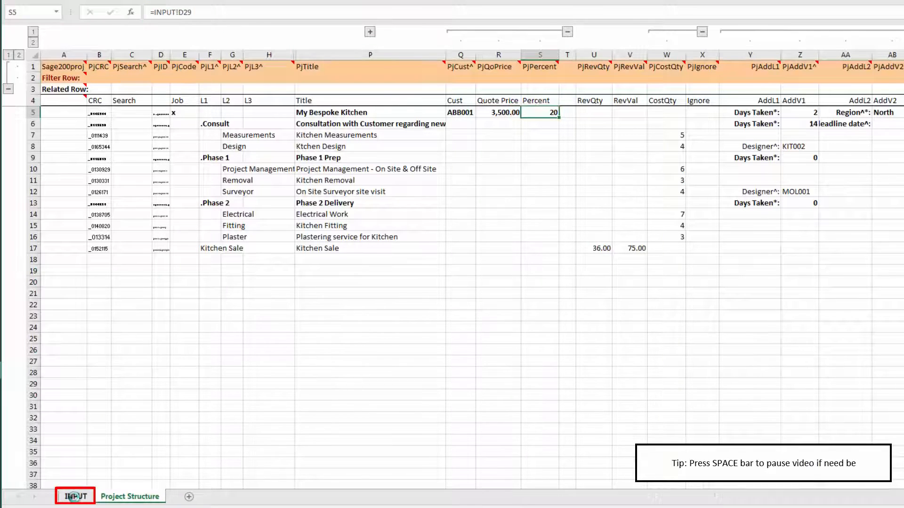
left_click(75, 496)
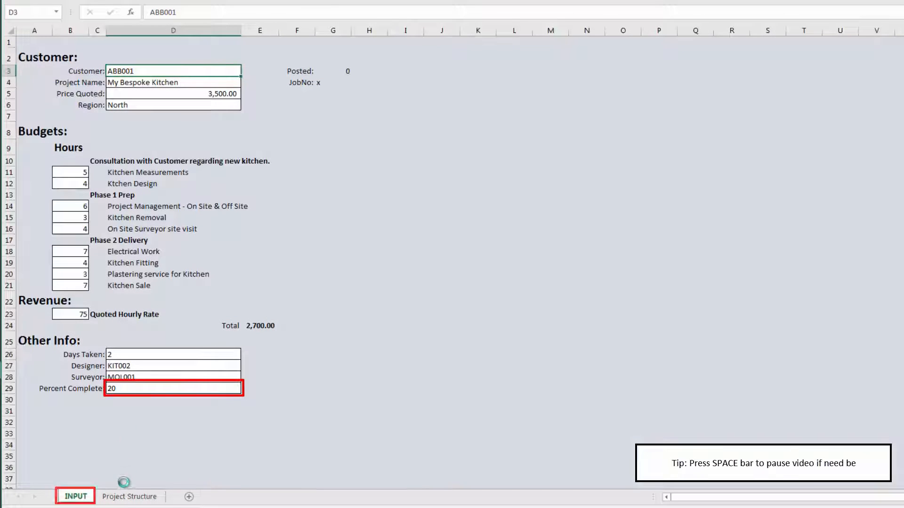
left_click(124, 497)
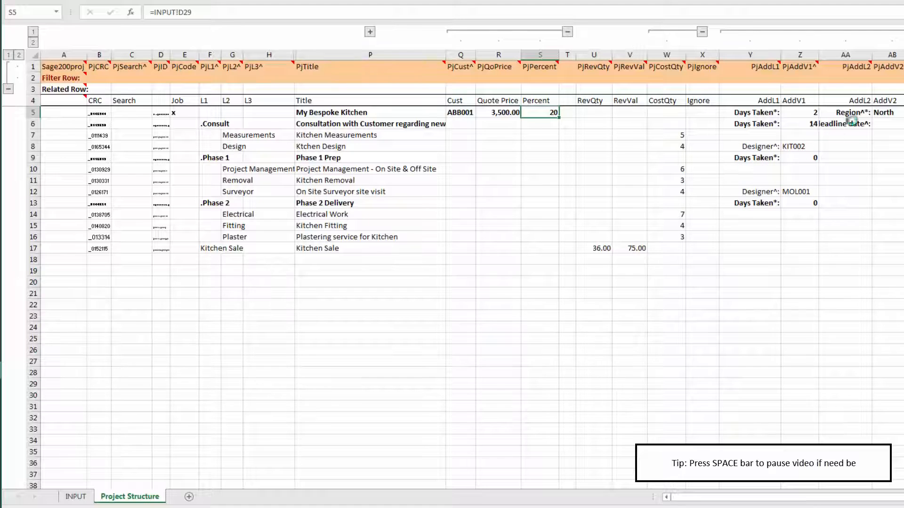
left_click(880, 112)
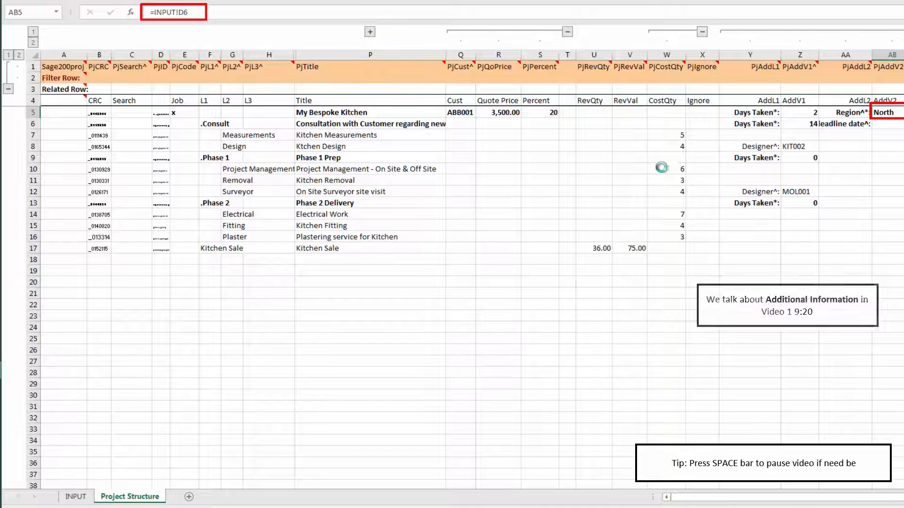
- Examine the CostQty formulas of the Consult and Phase 1 items and compare them with the budget hours on the INPUT sheet
left_click(672, 137)
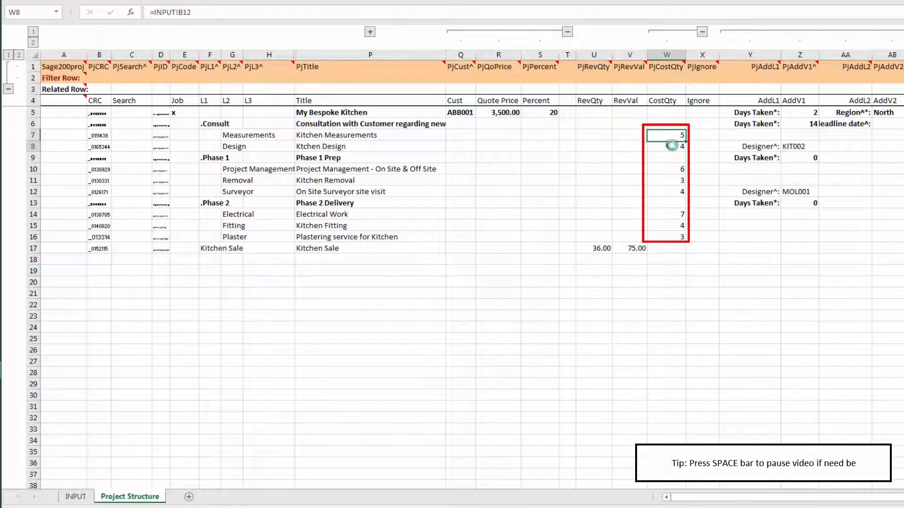
left_click(671, 145)
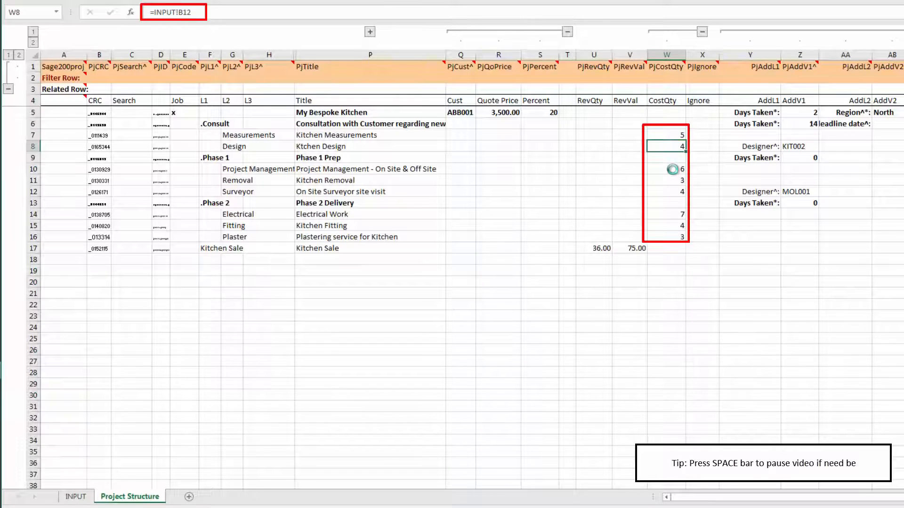
left_click(673, 168)
left_click(671, 180)
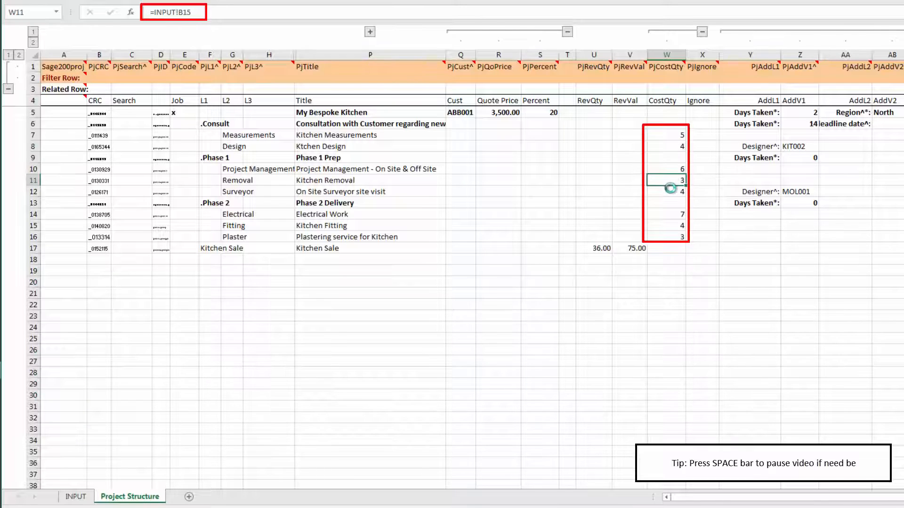
left_click(670, 190)
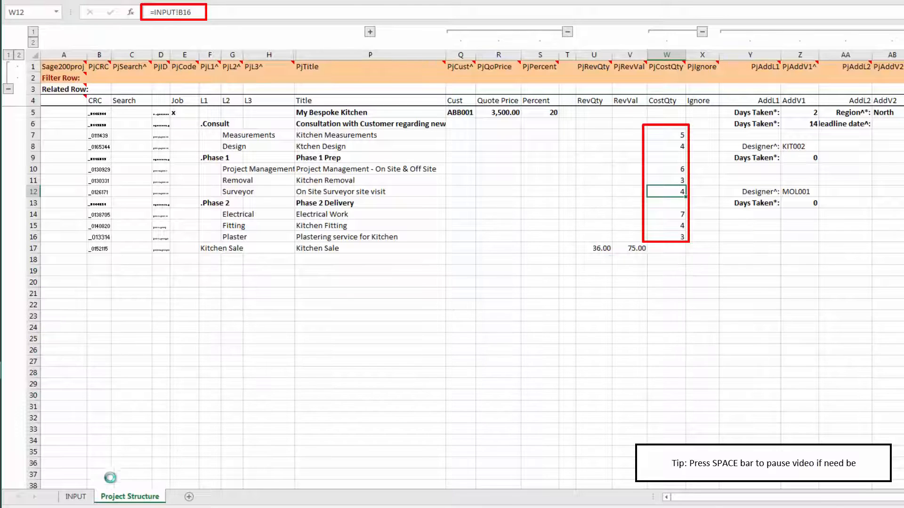
left_click(72, 497)
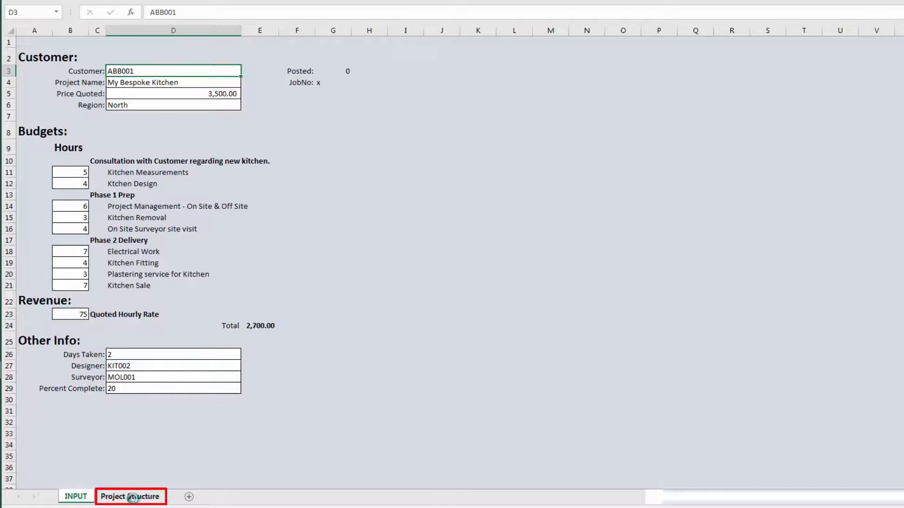
left_click(132, 497)
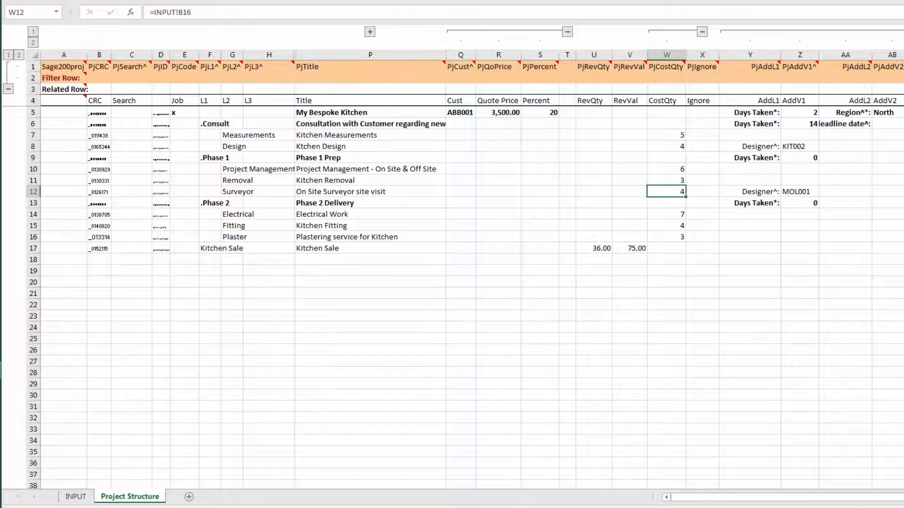
- Set the Kitchen Removal budget hours on the INPUT sheet to 0
left_click(76, 497)
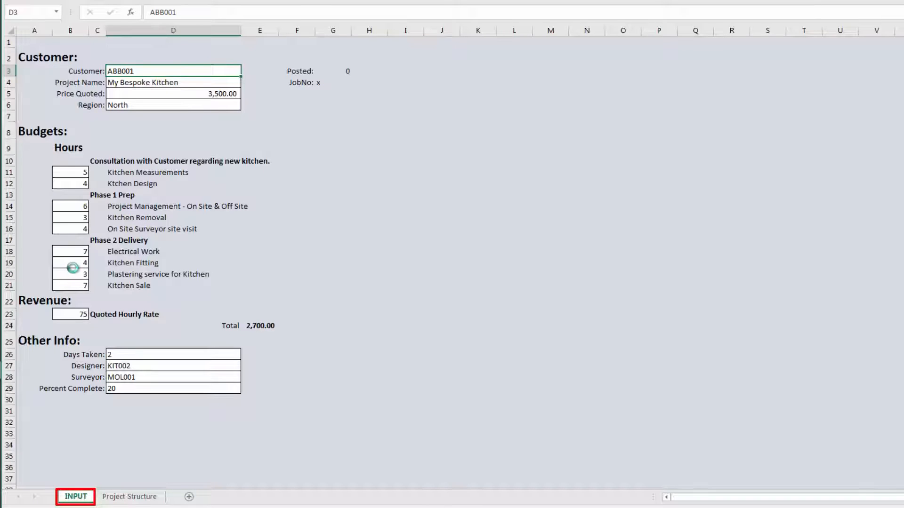
left_click(71, 263)
key("Up")
key("Up")
key("Up")
key("Up")
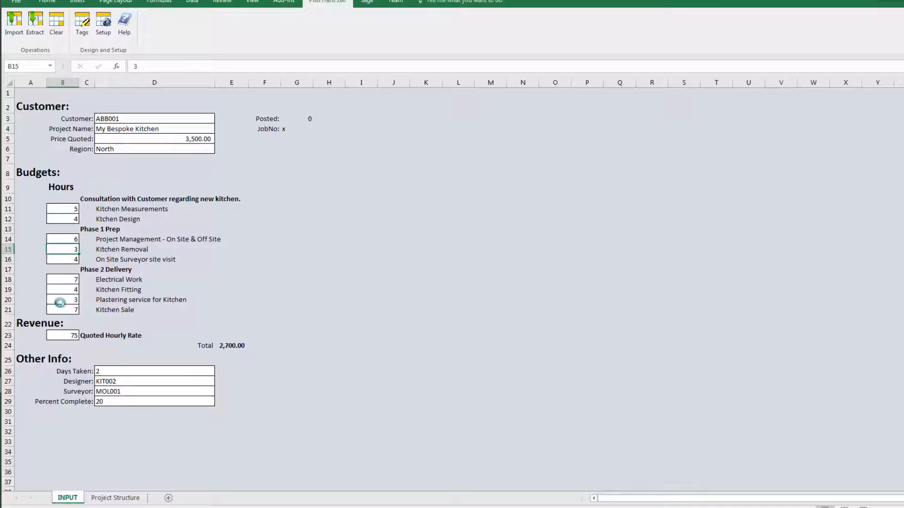
key("F2")
key("Return")
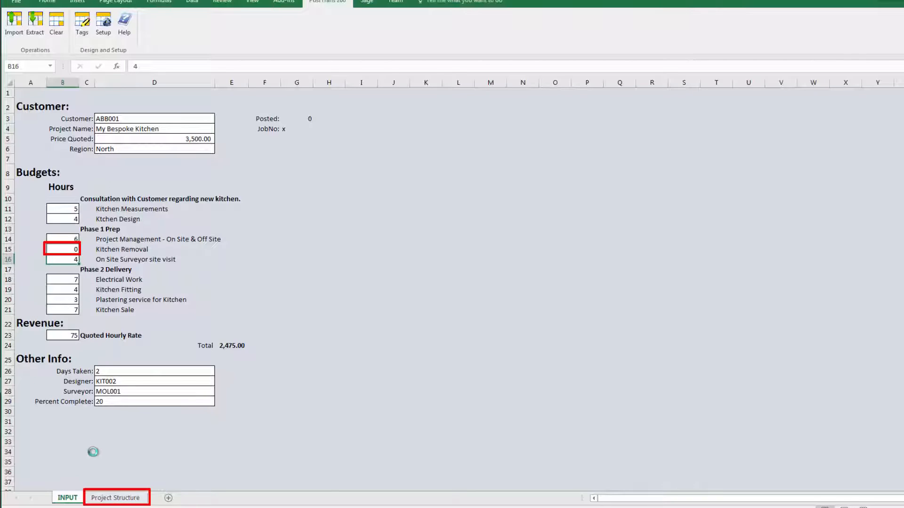
- Look up the PjIgnore column's tag from the Project Structure sheet by searching the PostTrans tags for "ign", and hide the tag list
left_click(109, 495)
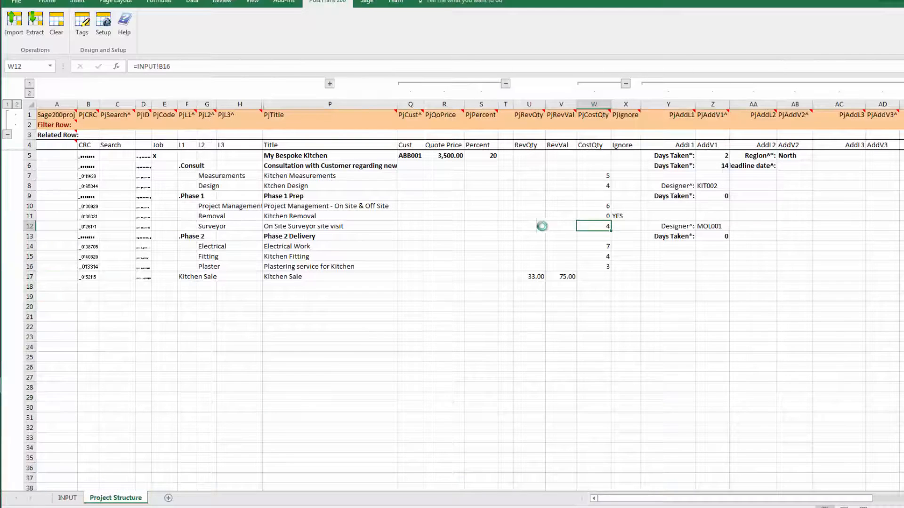
left_click(623, 116)
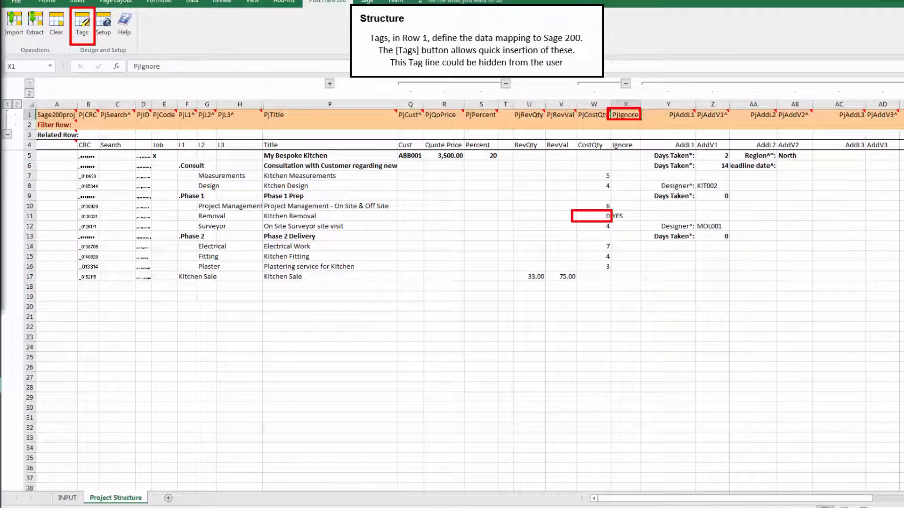
left_click(82, 24)
left_click_drag(412, 78, 812, 76)
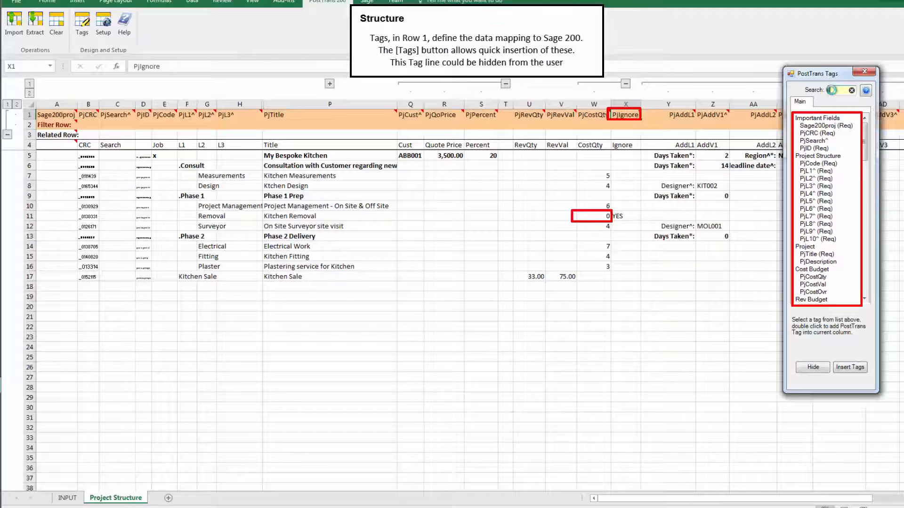
left_click(831, 90)
type("ign")
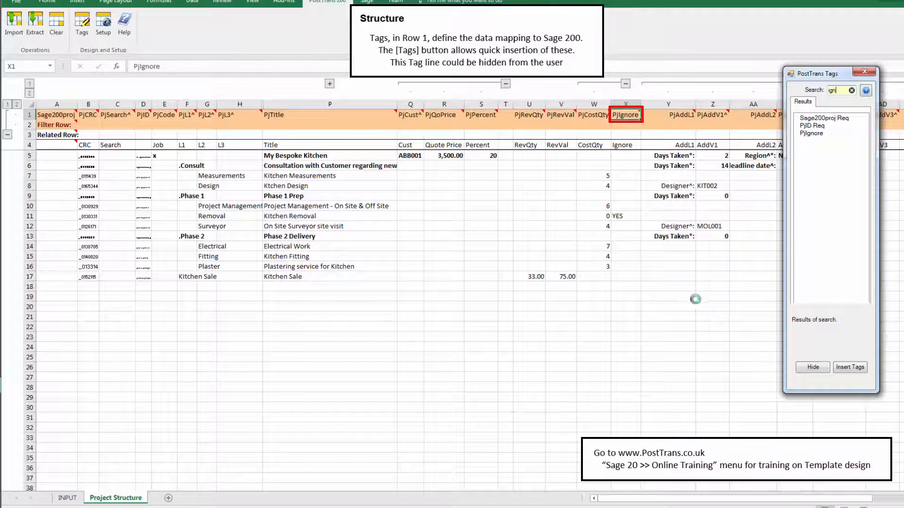
left_click(813, 367)
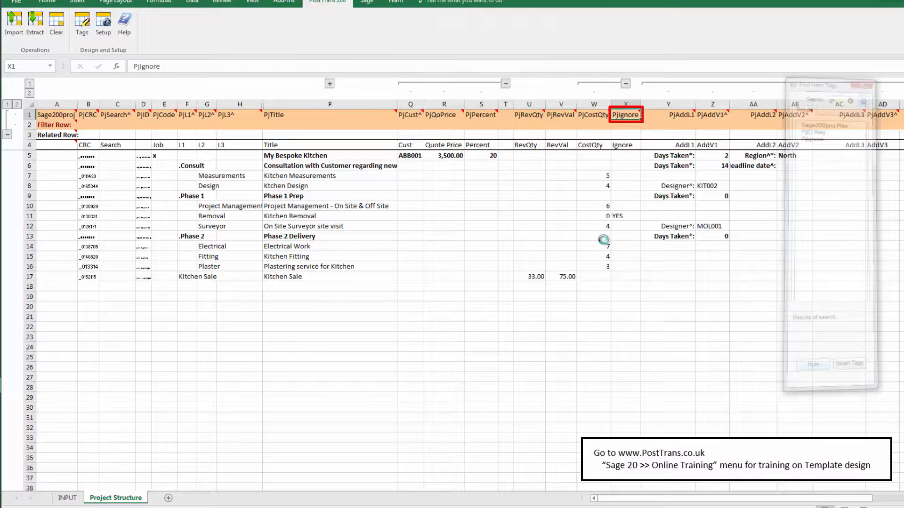
- Examine the Ignore formula and the CostQty link in the Kitchen Removal row
left_click(625, 216)
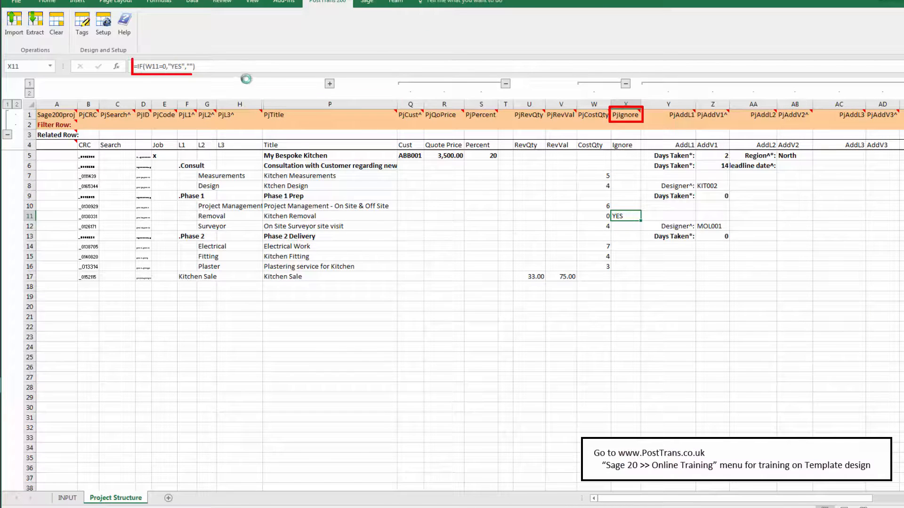
left_click(606, 215)
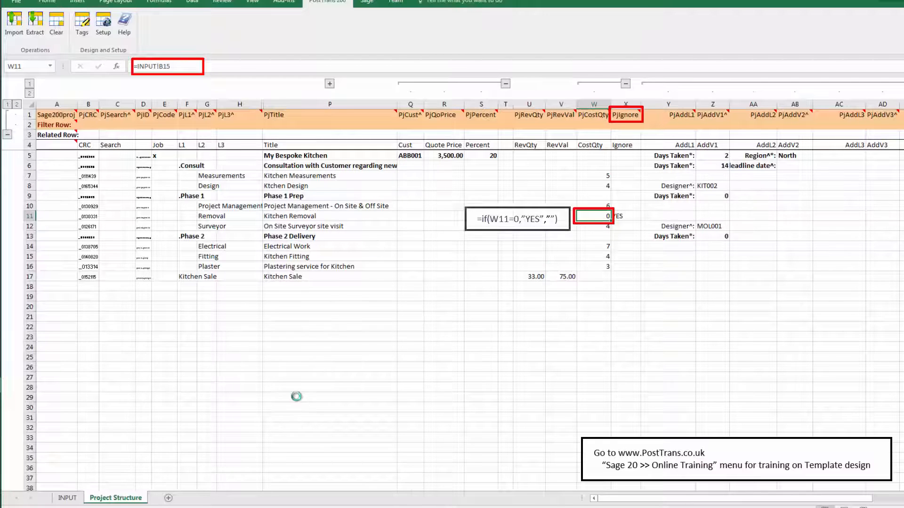
- Check the quoted price on the INPUT sheet and the RevQty and RevVal formulas in the Project Structure's Kitchen Sale row
left_click(69, 498)
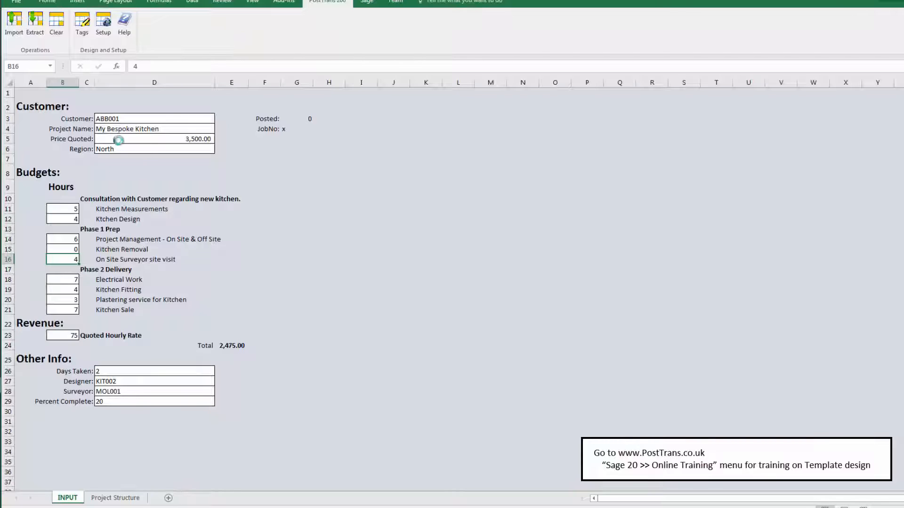
left_click(147, 141)
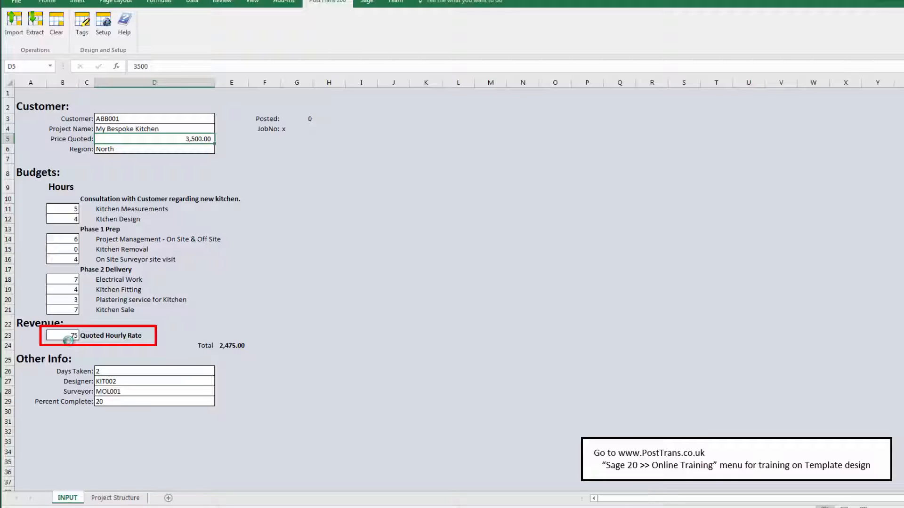
left_click(129, 495)
left_click(538, 276)
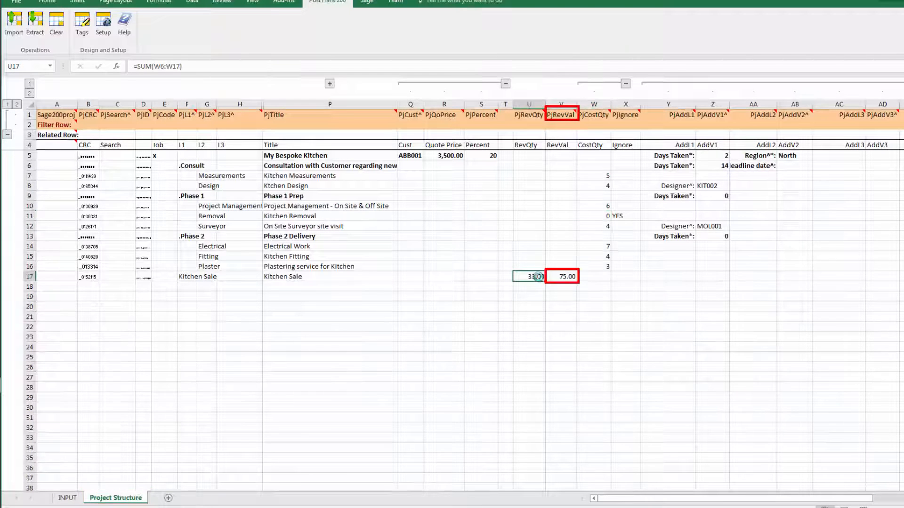
key("Right")
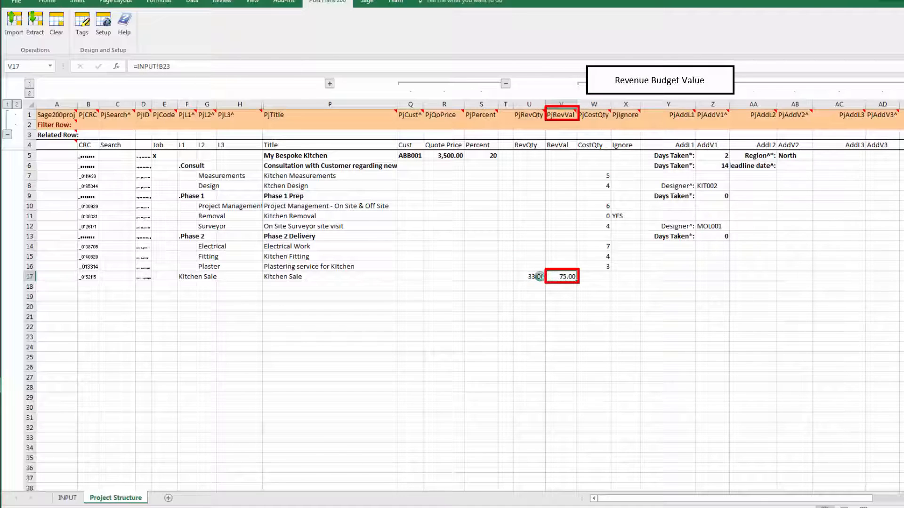
- Check the RevQty sum formula in the Kitchen Sale row and the Quote Price link in the My Bespoke Kitchen row
left_click(531, 278)
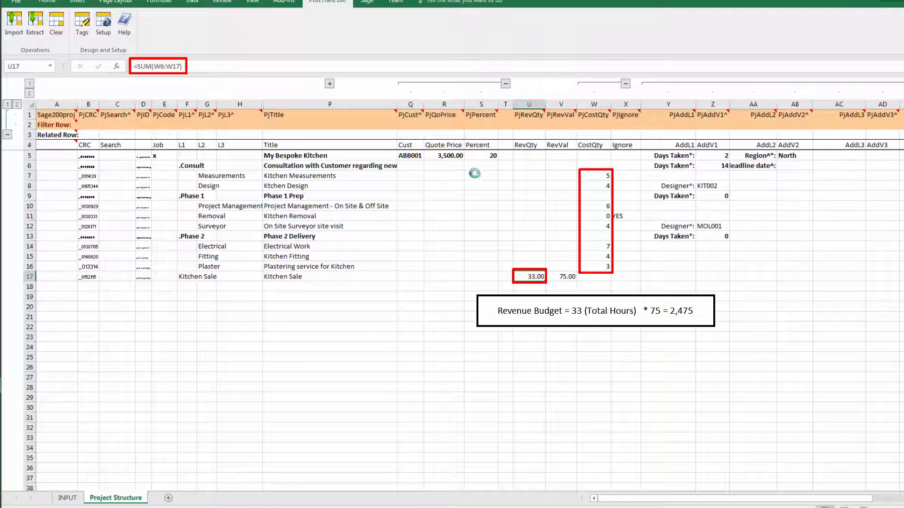
left_click(457, 158)
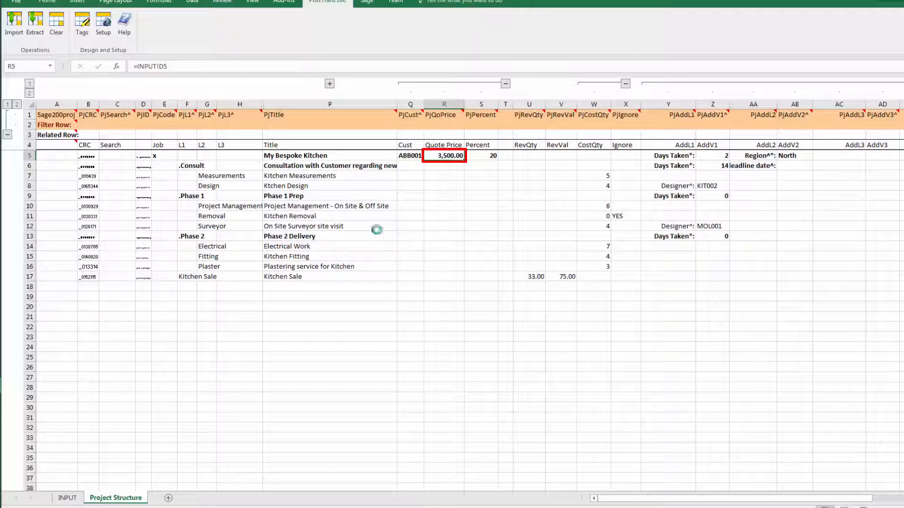
- Review the Surveyor cell's drop-down choices on the INPUT sheet and the data validation list settings behind them
left_click(70, 498)
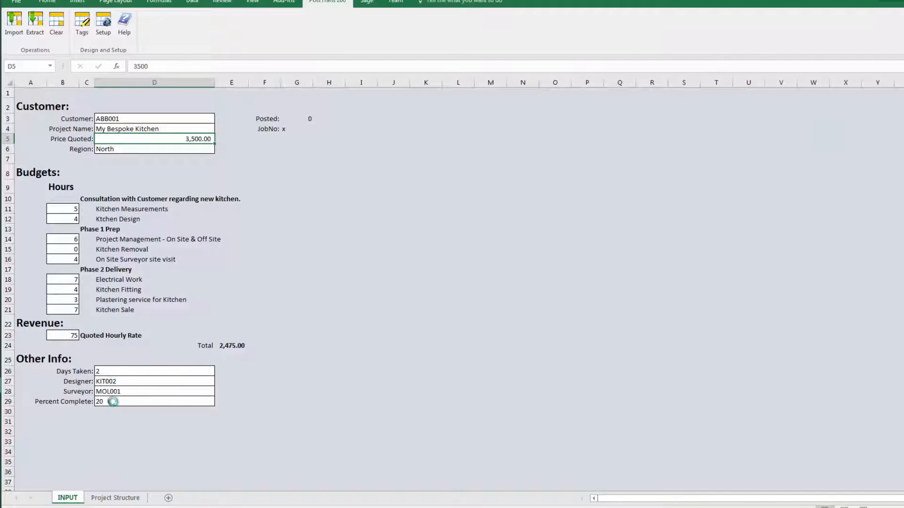
left_click(158, 392)
left_click(219, 391)
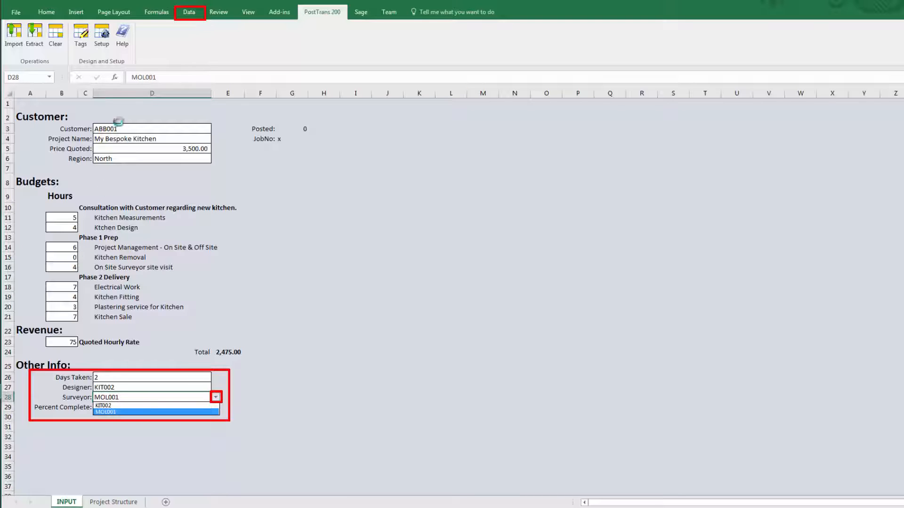
left_click(186, 11)
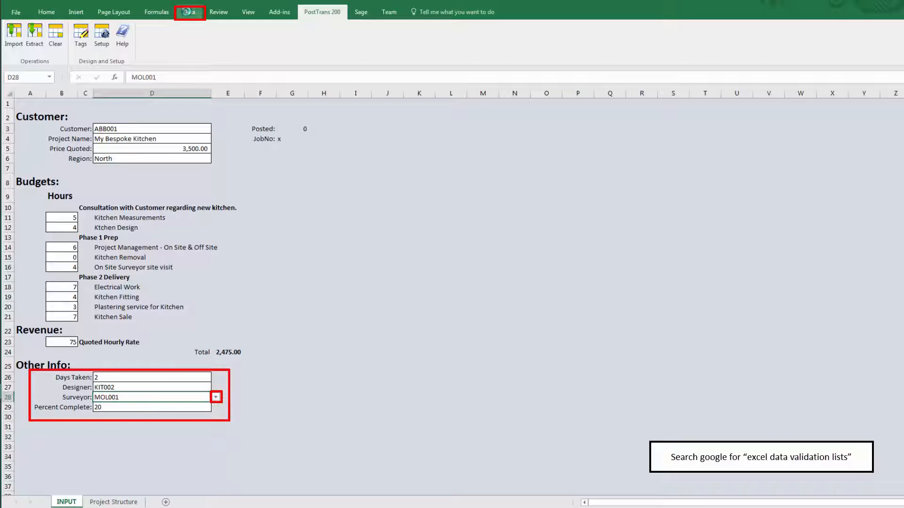
left_click(187, 11)
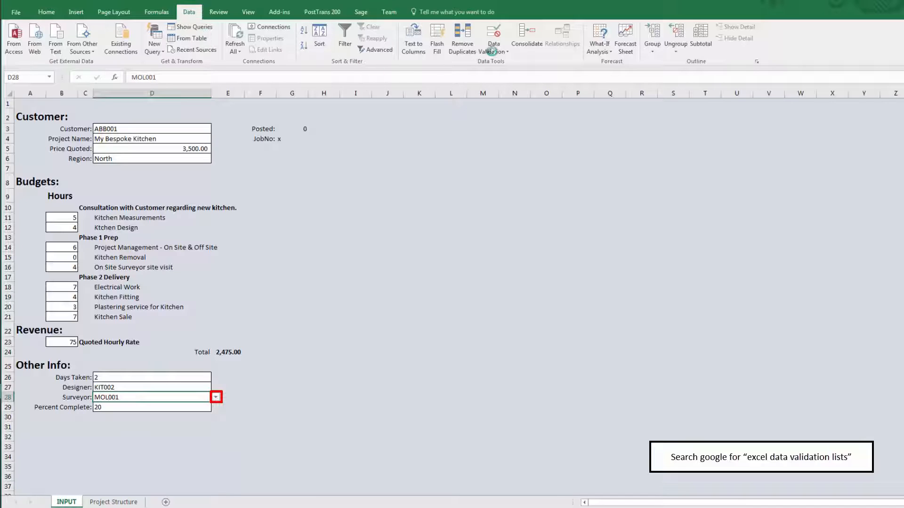
left_click(494, 42)
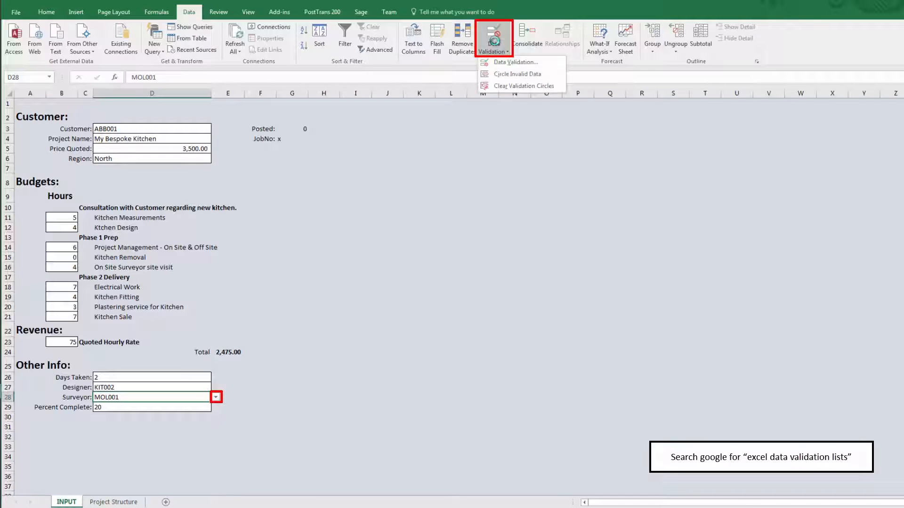
left_click(516, 62)
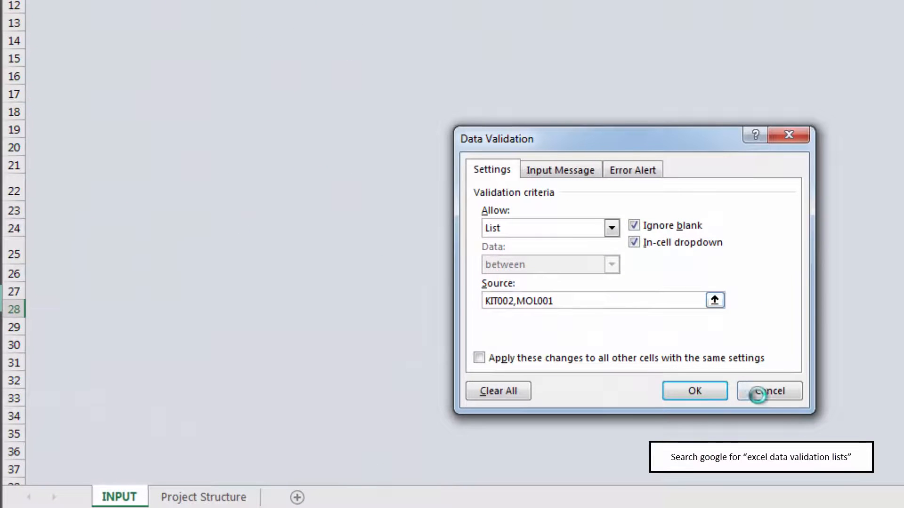
left_click(683, 390)
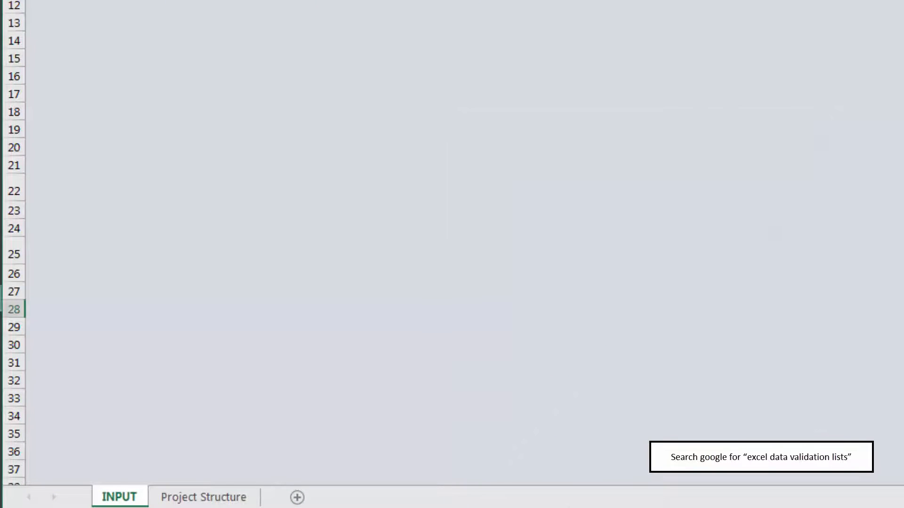
left_click_drag(863, 498, 810, 493)
left_click(336, 327)
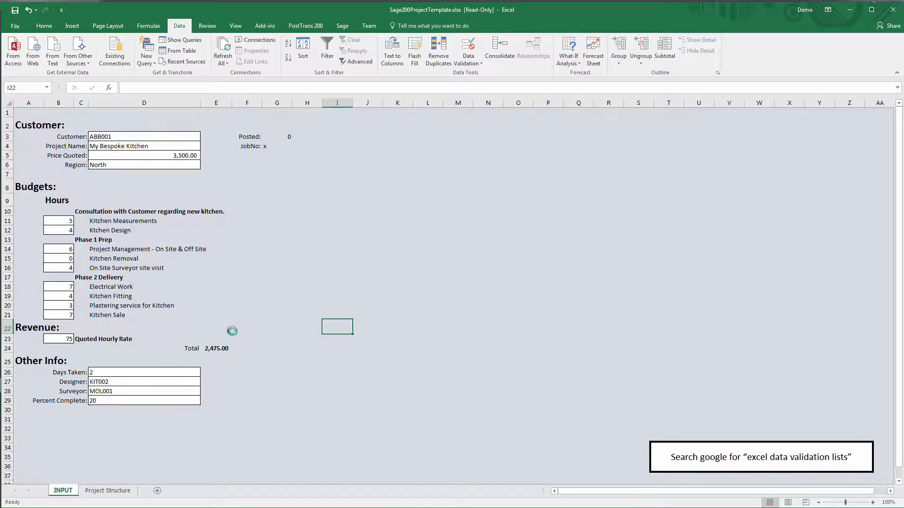
- Enable attaching the Excel sheet after import in the Project Structure sheet's PostTrans project setup
left_click(115, 492)
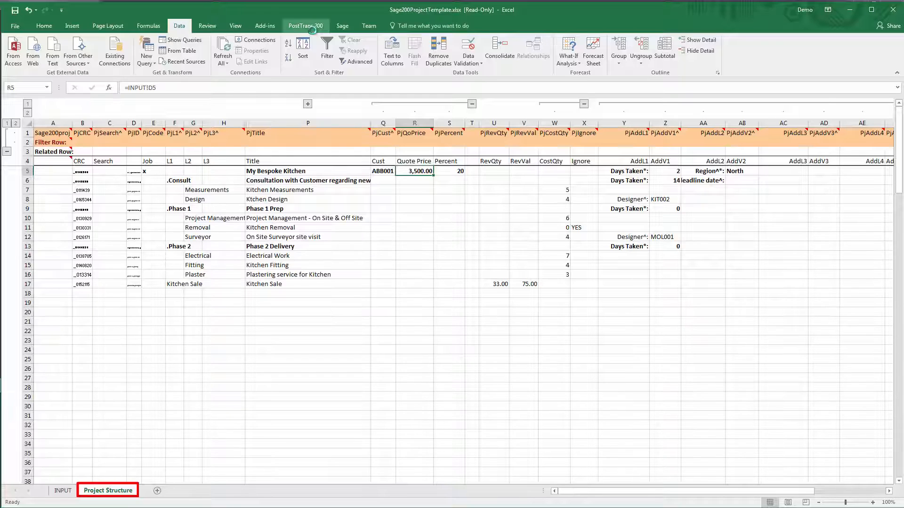
left_click(288, 26)
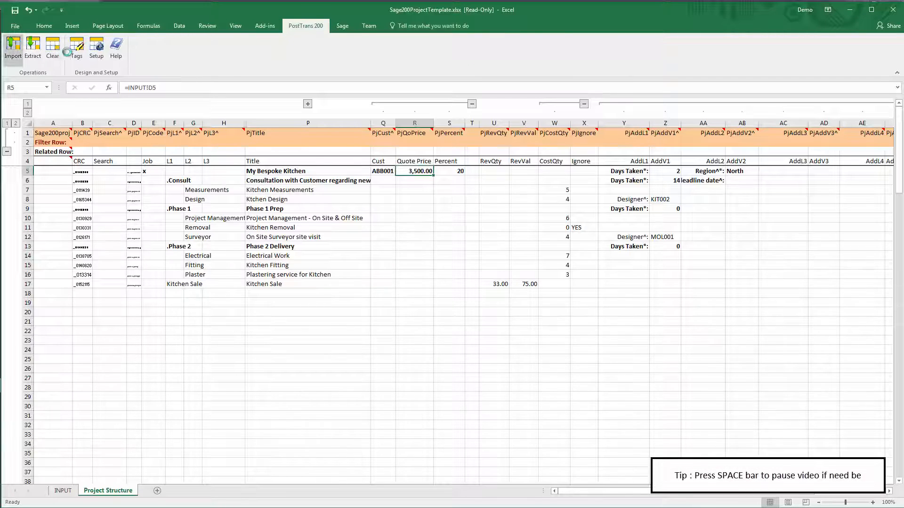
left_click(89, 60)
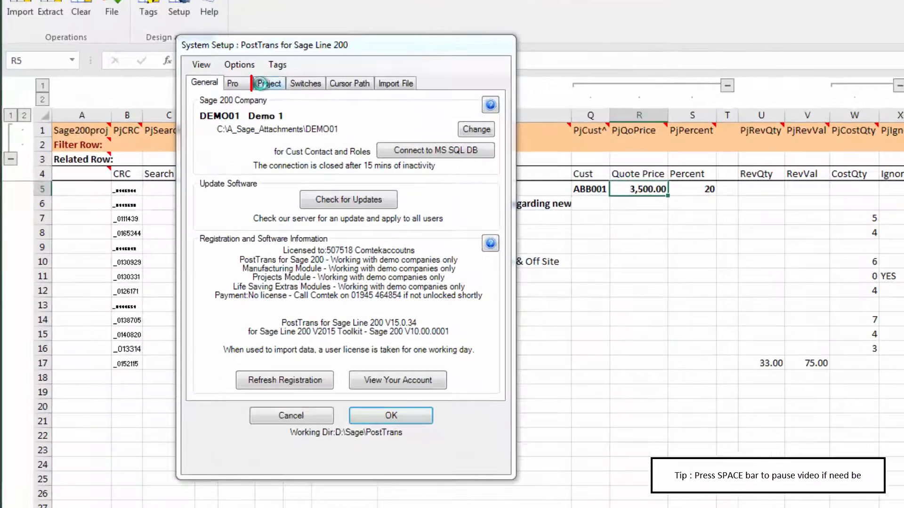
left_click(230, 90)
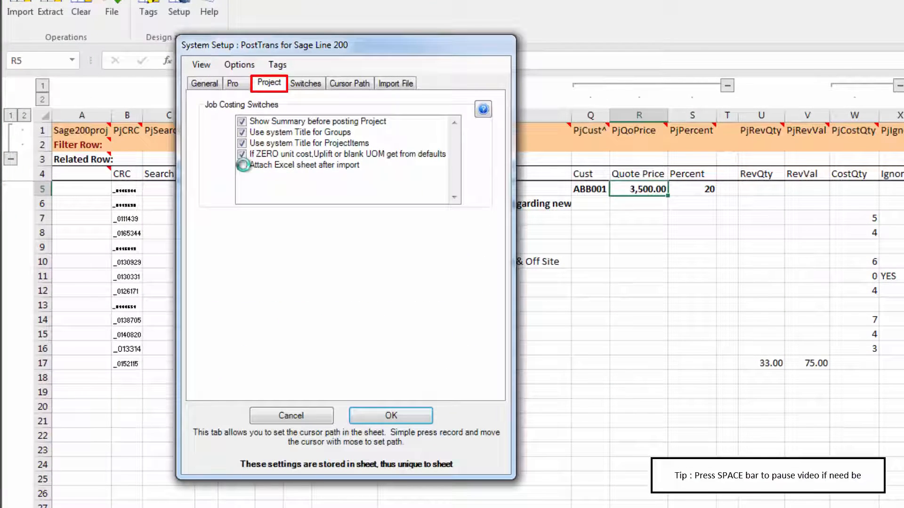
left_click(242, 165)
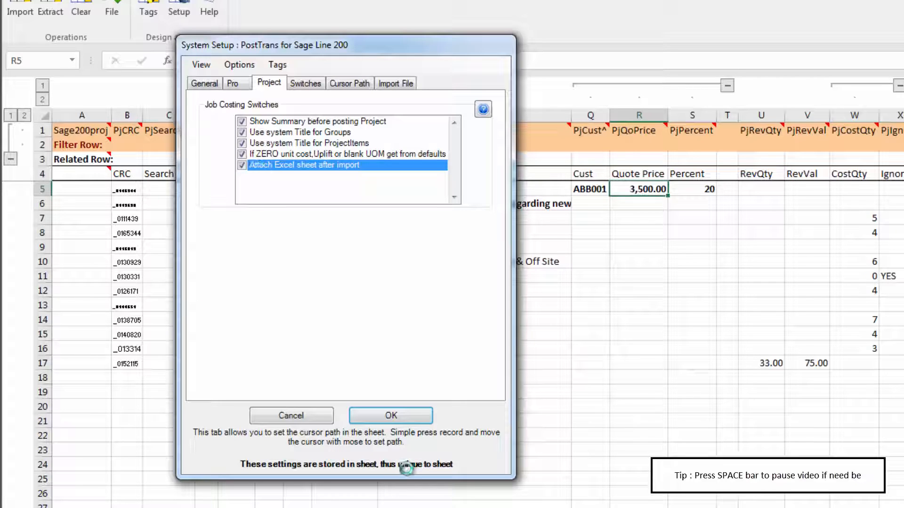
left_click(394, 417)
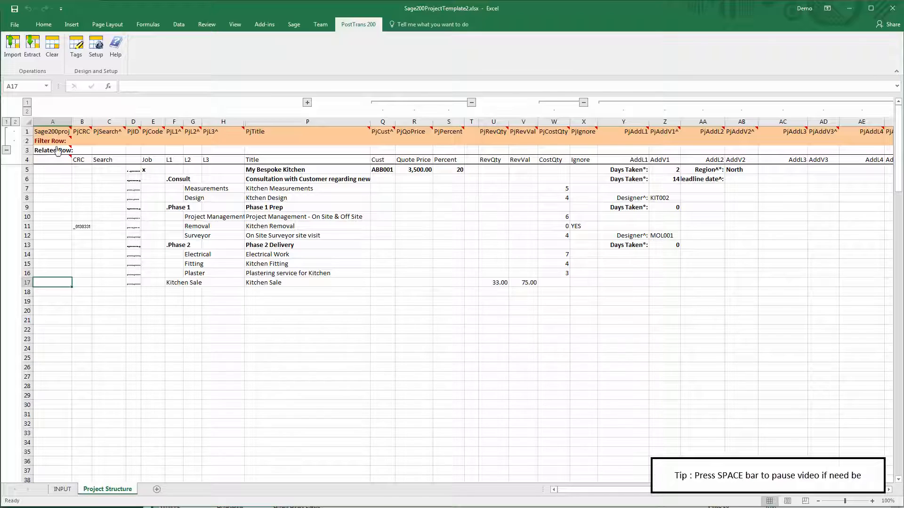
- Import the Project Structure sheet into Sage 200, checking the My Bespoke Kitchen summary and posting the transaction
left_click(13, 45)
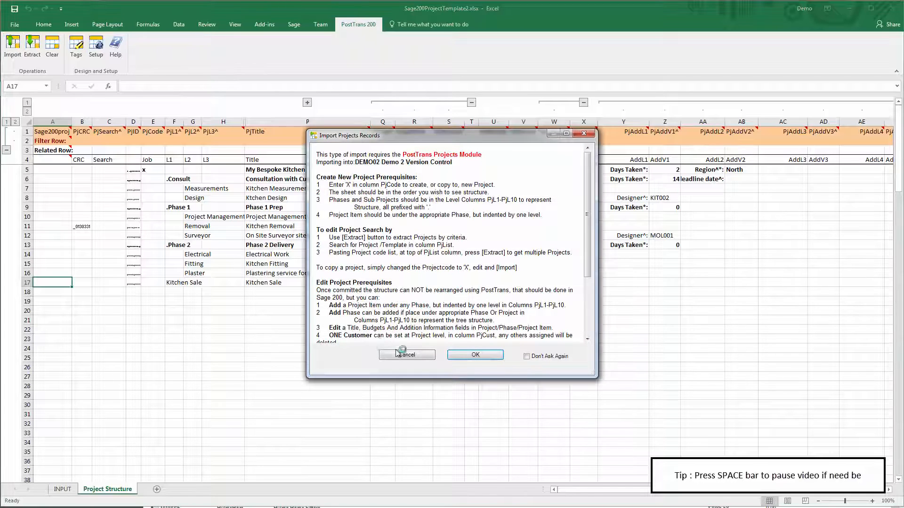
left_click(475, 356)
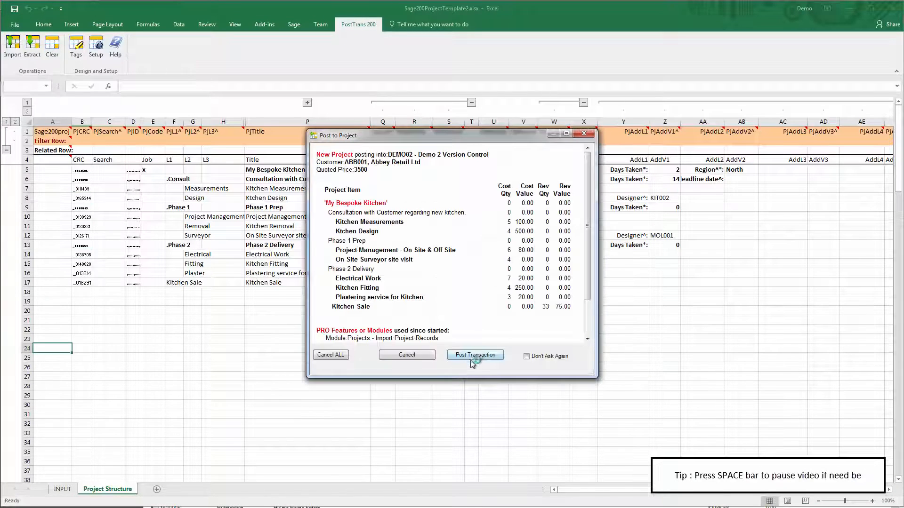
left_click_drag(541, 137, 630, 207)
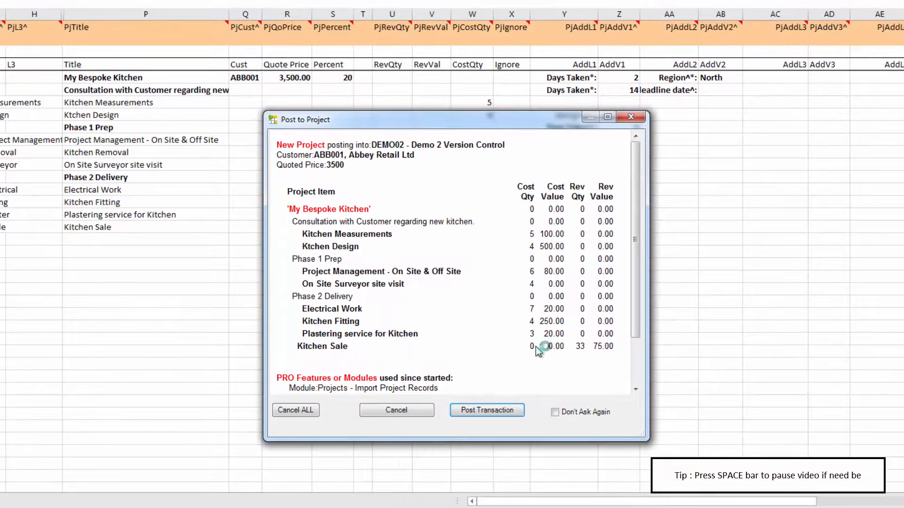
mouse_move(526, 119)
left_mouse_down()
mouse_move(667, 225)
mouse_move(681, 177)
left_mouse_up()
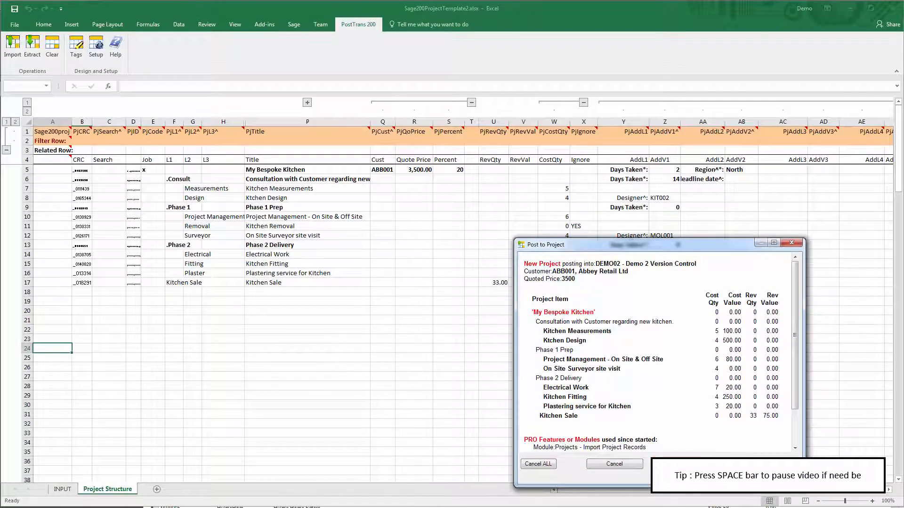
left_click(701, 464)
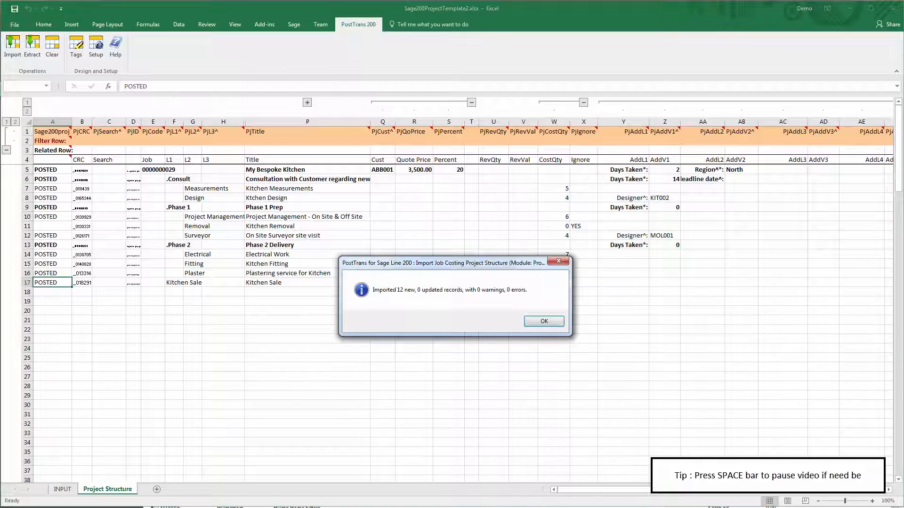
left_click(544, 323)
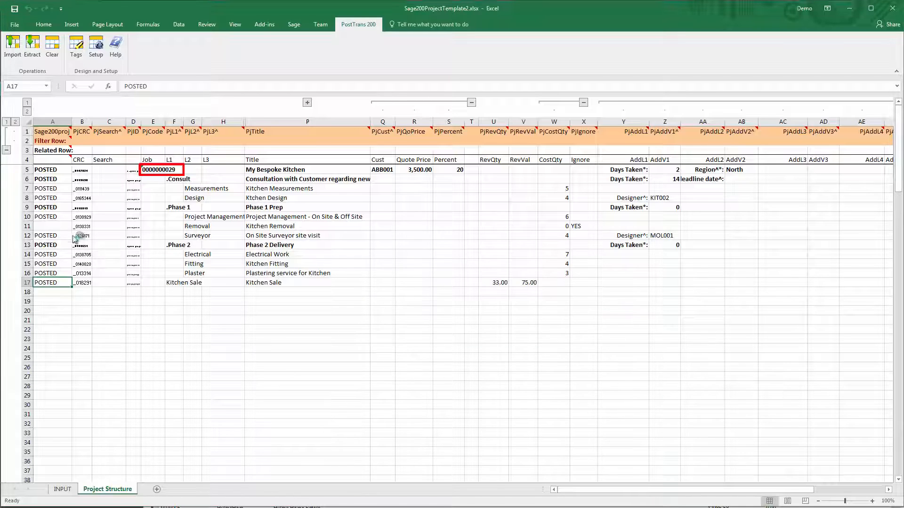
- Check the Kitchen Removal row and the project's job code on Project Structure, and the Posted and JobNo links on INPUT
left_click(53, 226)
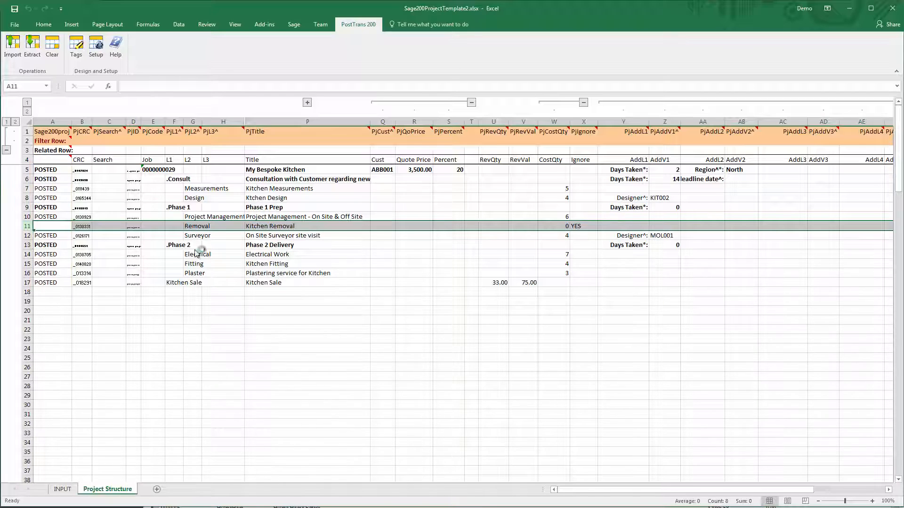
left_click(149, 170)
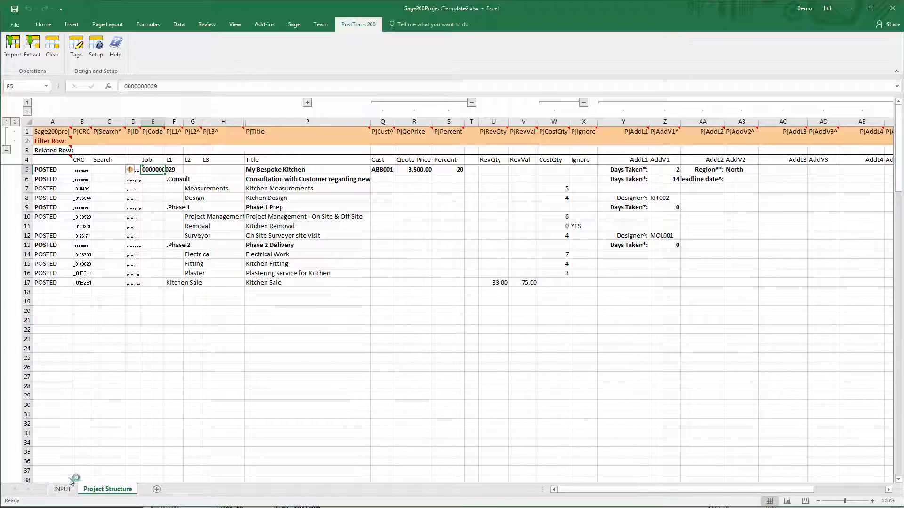
left_click(64, 489)
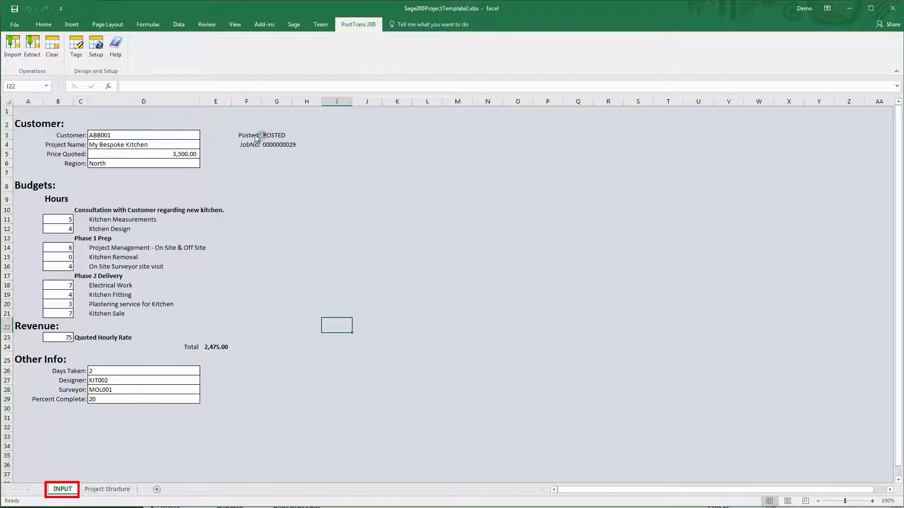
left_click(271, 135)
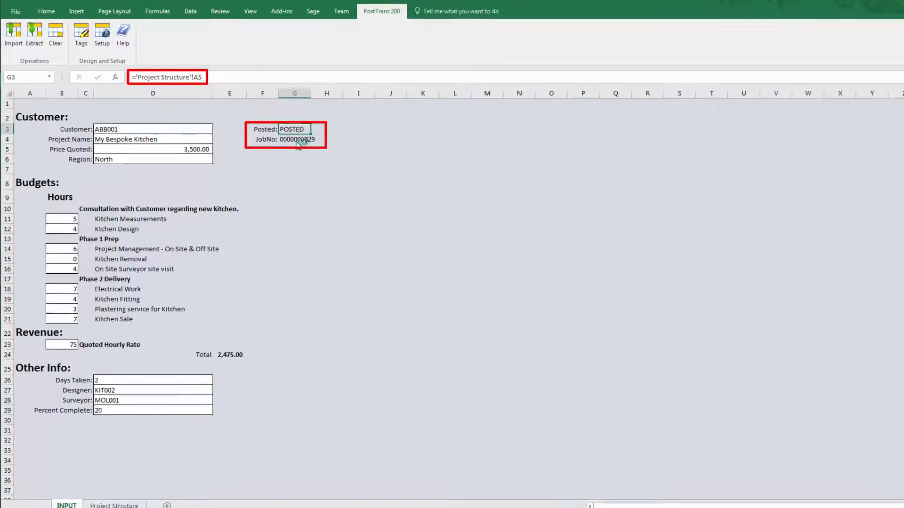
left_click(297, 142)
left_click(235, 159)
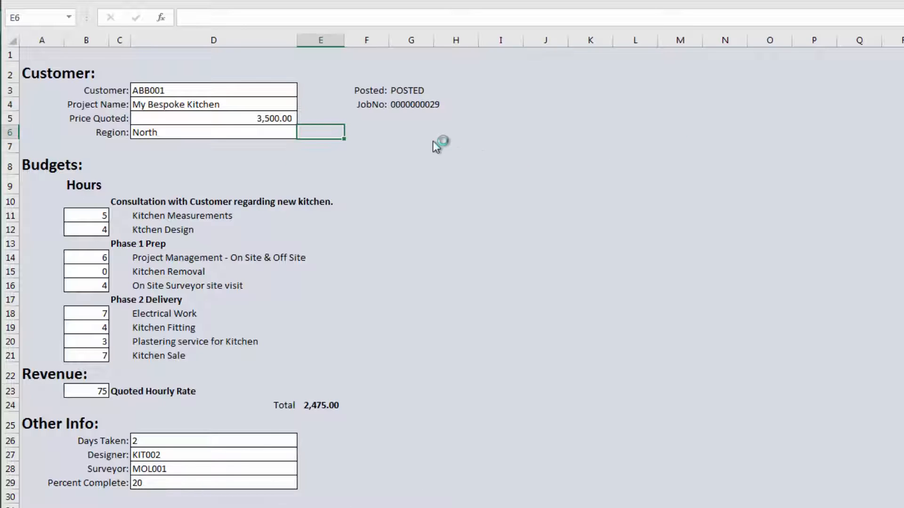
left_click(421, 106)
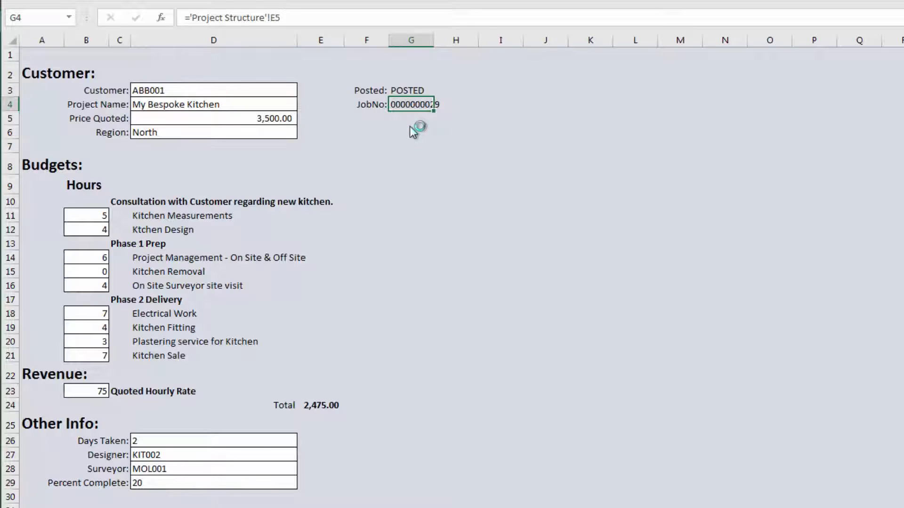
left_click(413, 132)
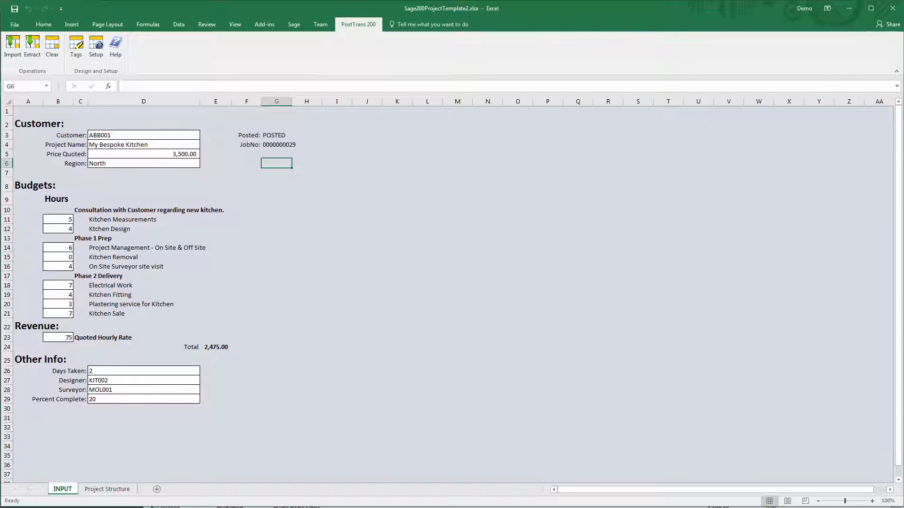
- Close the Sage200ProjectTemplate2.xlsx workbook, saving its changes
left_click(893, 9)
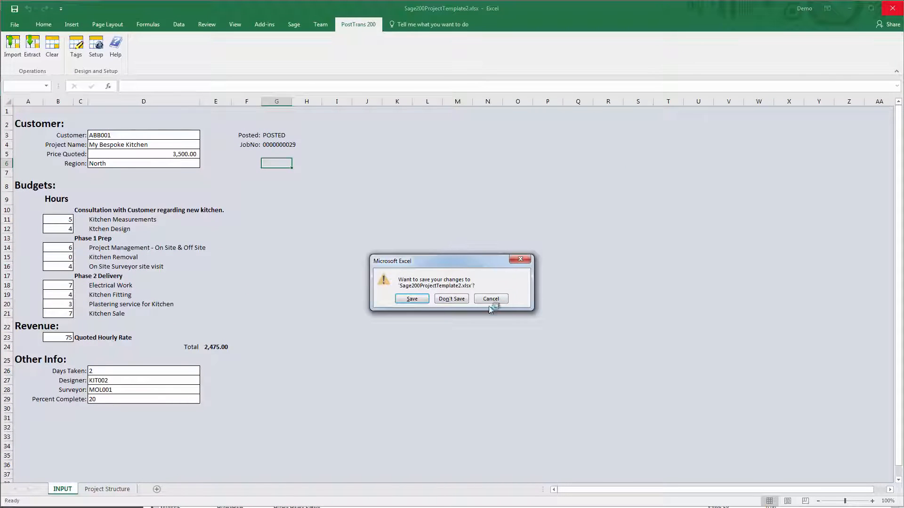
left_click(419, 301)
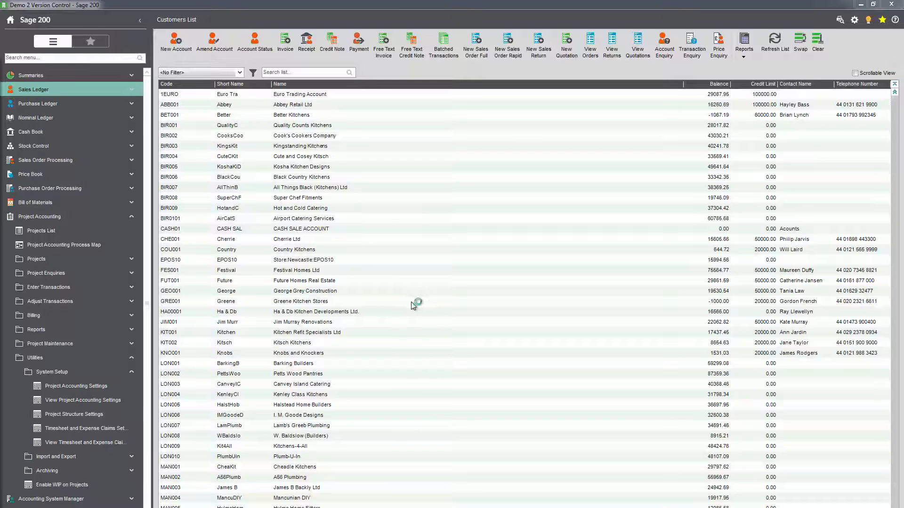
- In the Projects List of Sage 200, open the last My Bespoke Kitchen project to view its structure and details
left_click(70, 232)
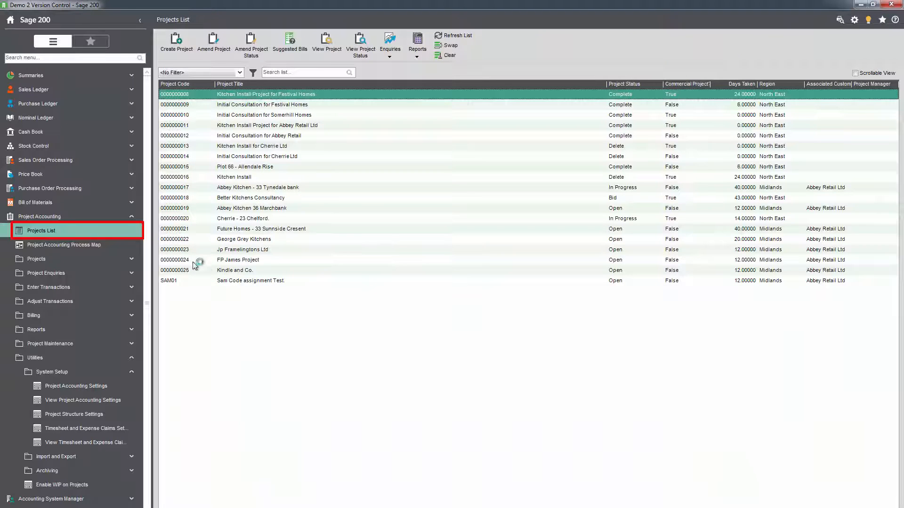
left_click(277, 72)
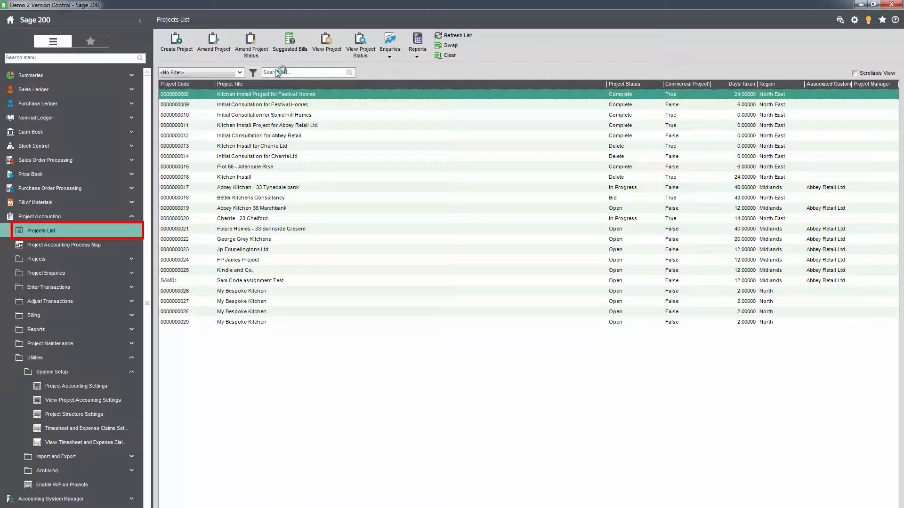
left_click(244, 323)
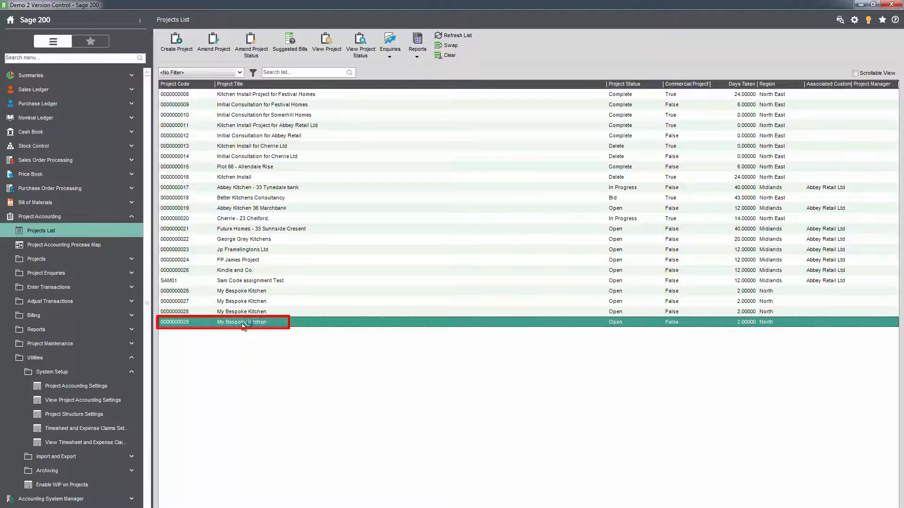
double_click(244, 323)
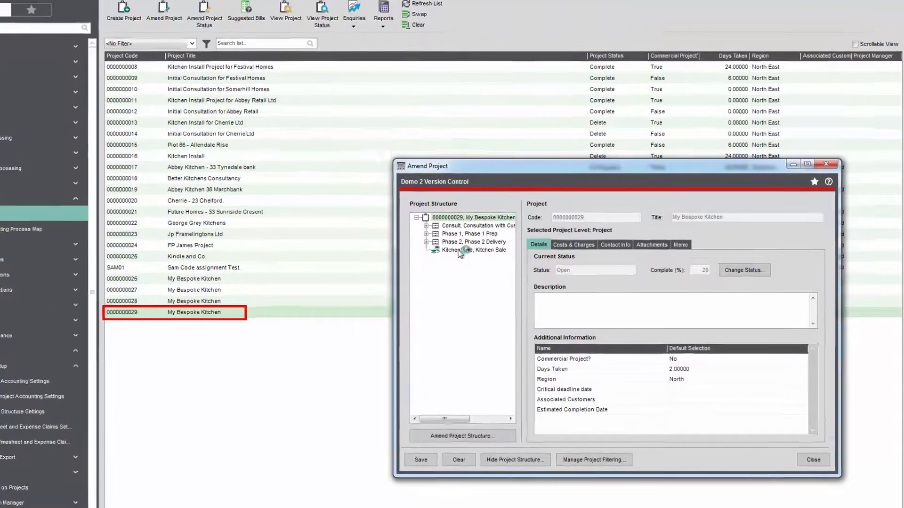
- Expand the Consult, Phase 1 and Phase 2 groups in the project structure to examine their items
left_click(426, 242)
left_click(426, 234)
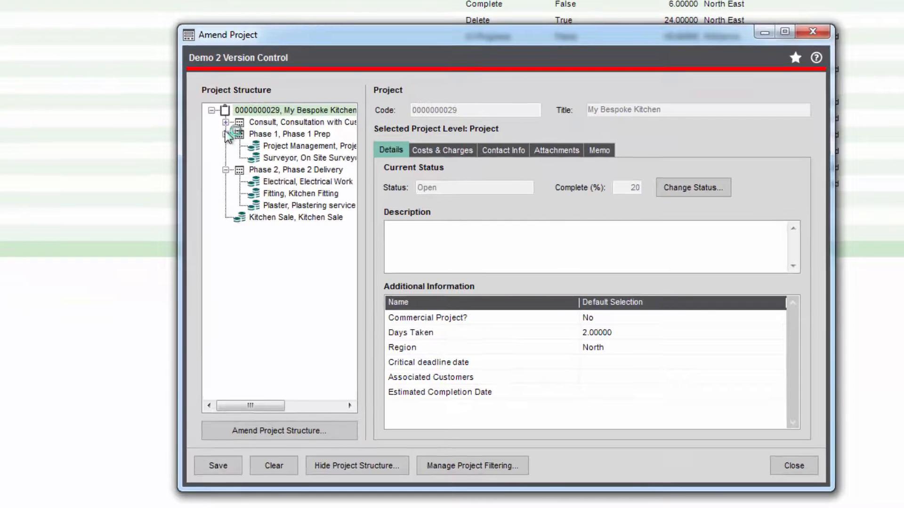
left_click(226, 122)
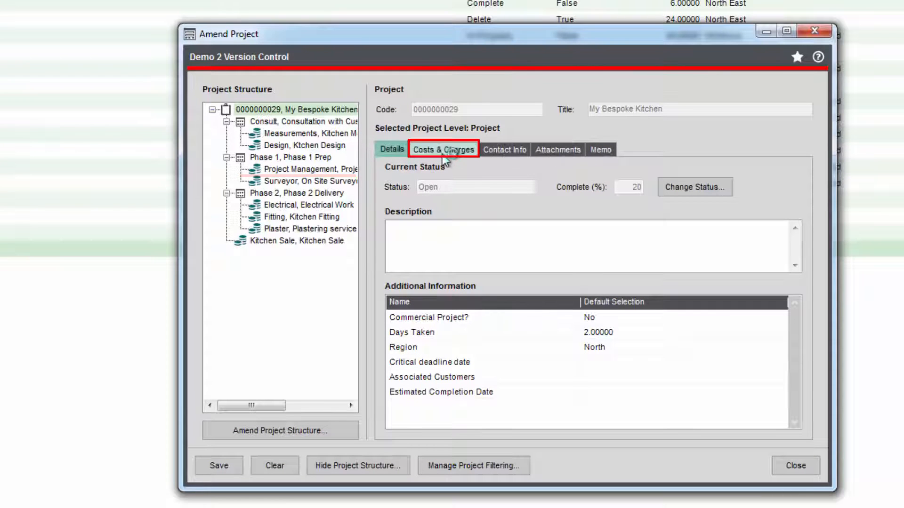
- Examine the project's costs and charges and the Abbey Retail Ltd customer's quotation details, including the price quoted, without changing them
left_click(443, 154)
left_click(447, 333)
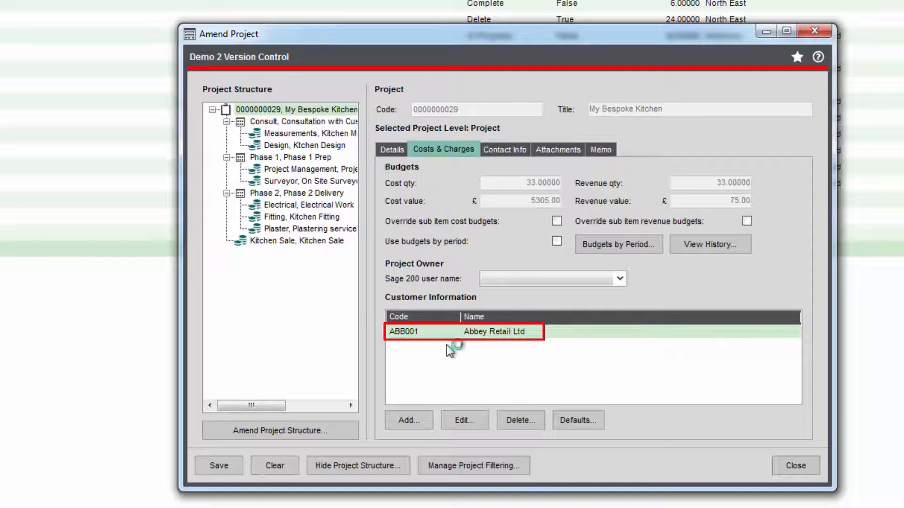
left_click(458, 419)
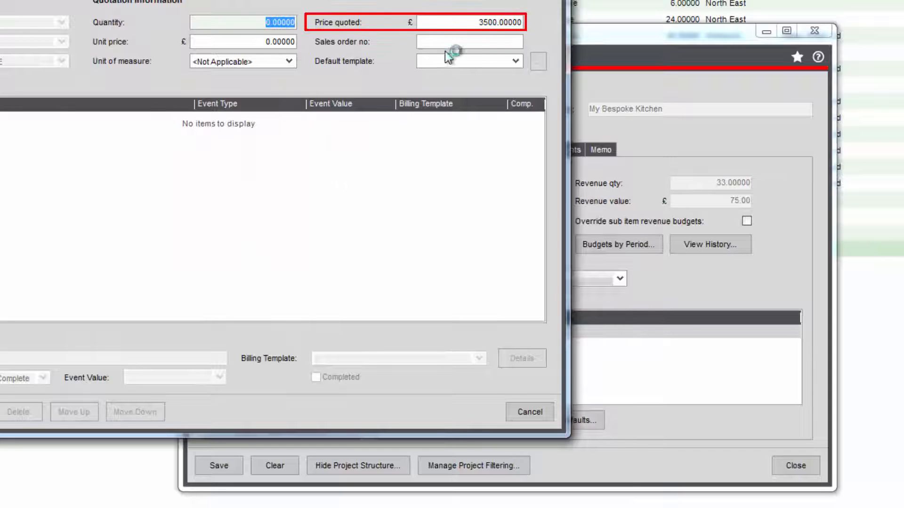
left_click_drag(476, 22, 540, 24)
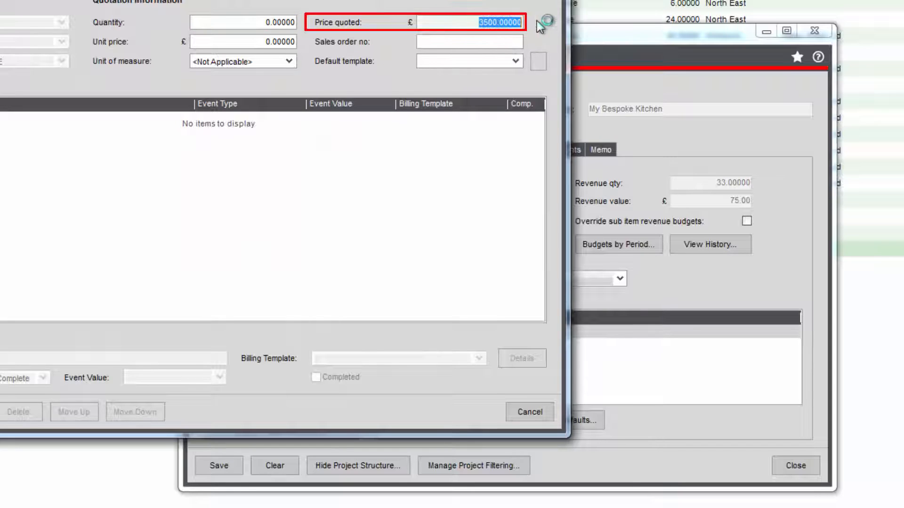
left_click(476, 43)
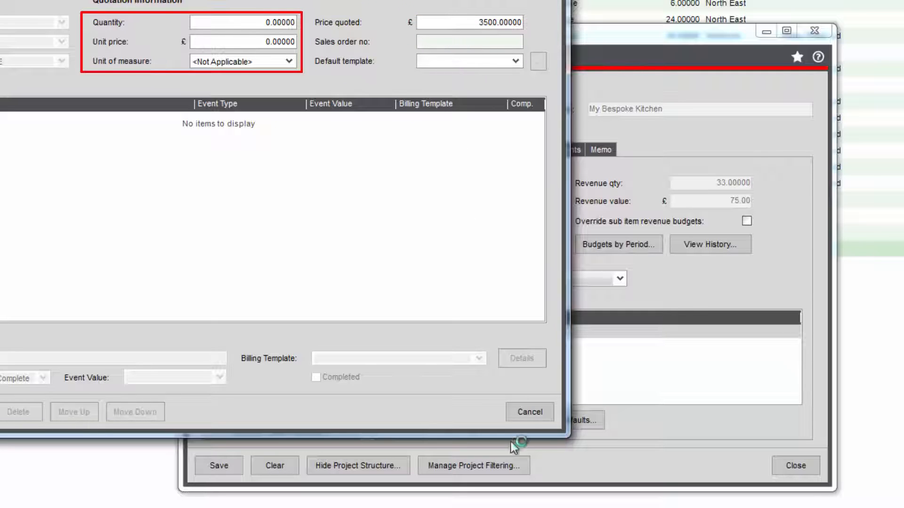
left_click(527, 411)
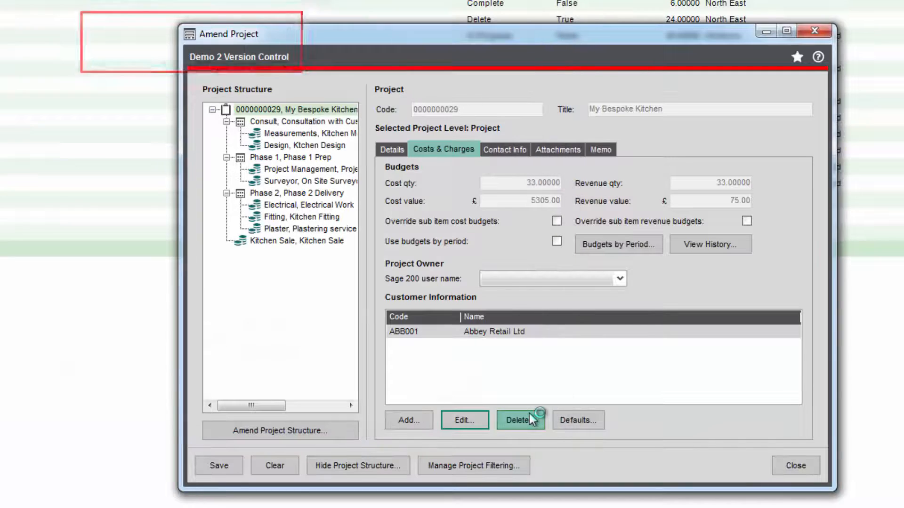
- View the project's attached Sage200ProjectTemplate2.xlsx workbook in Excel and examine its INPUT sheet
left_click(551, 153)
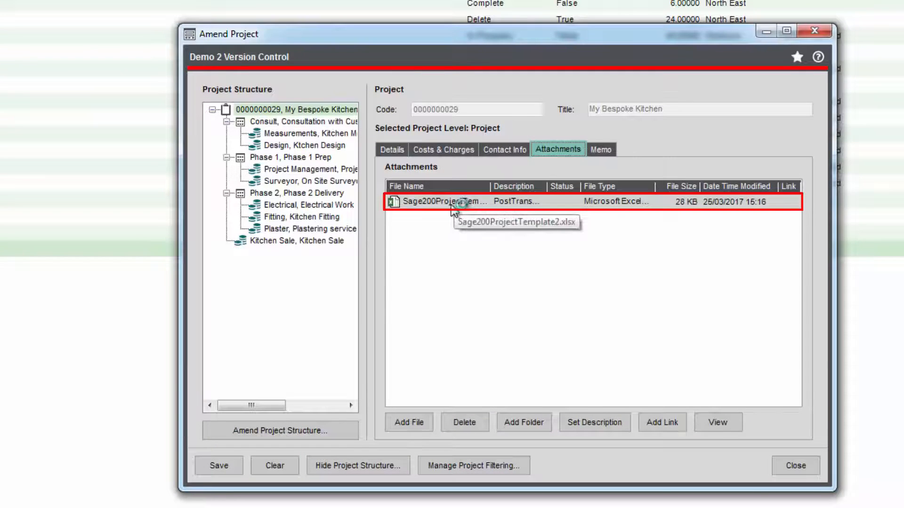
double_click(455, 205)
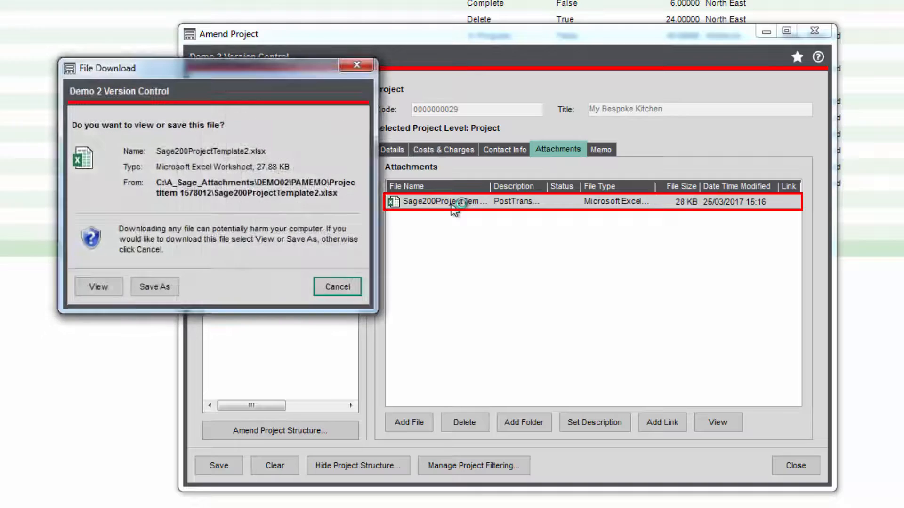
left_click(99, 286)
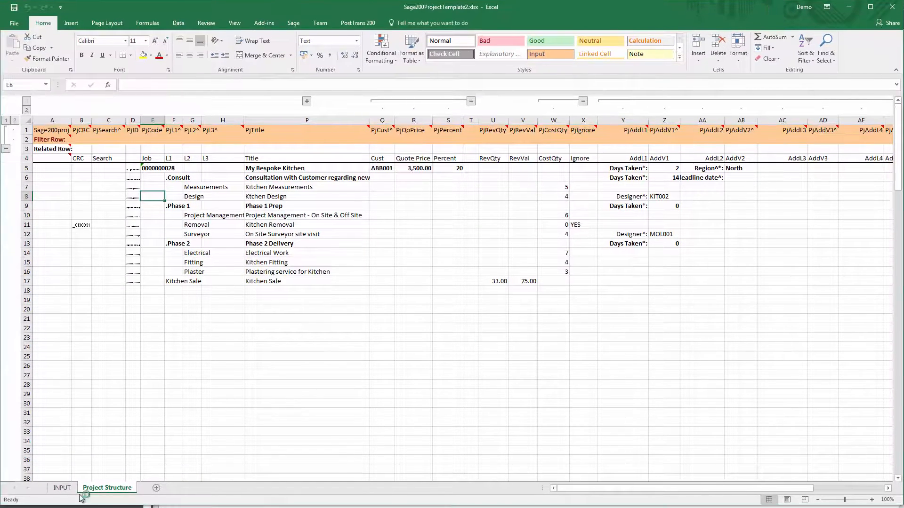
left_click(64, 488)
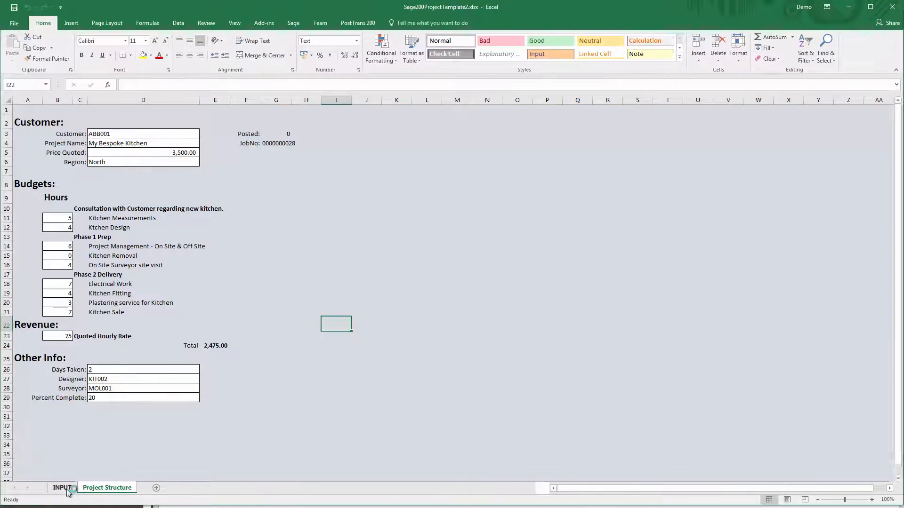
left_click(228, 201)
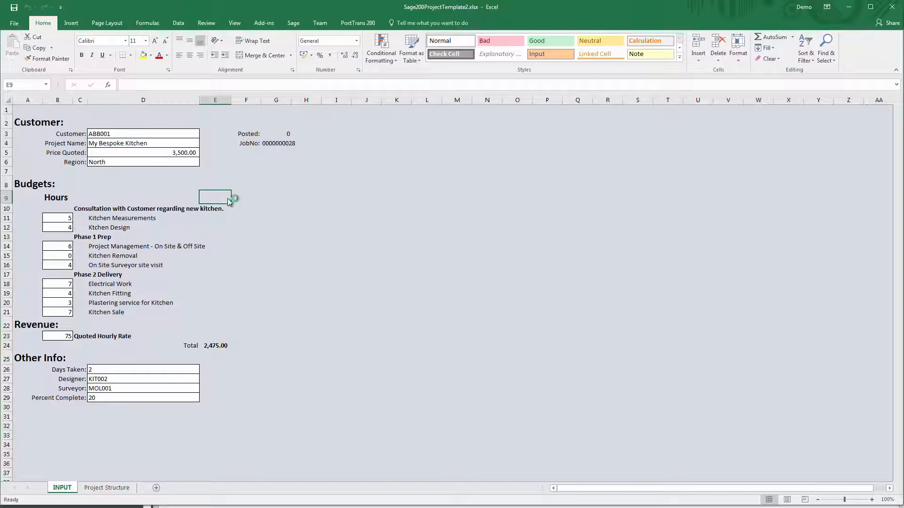